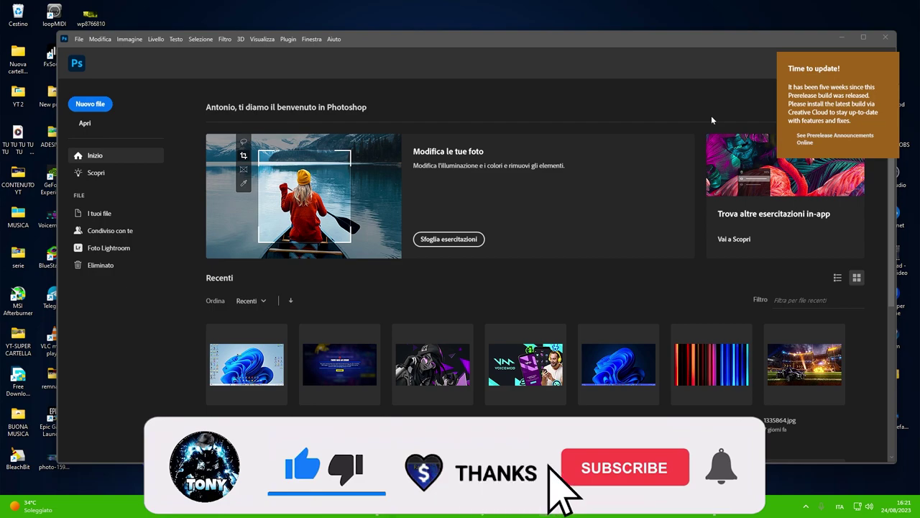
# Minimize Photoshop's welcome screen to show the Windows desktop
pyautogui.click(842, 37)
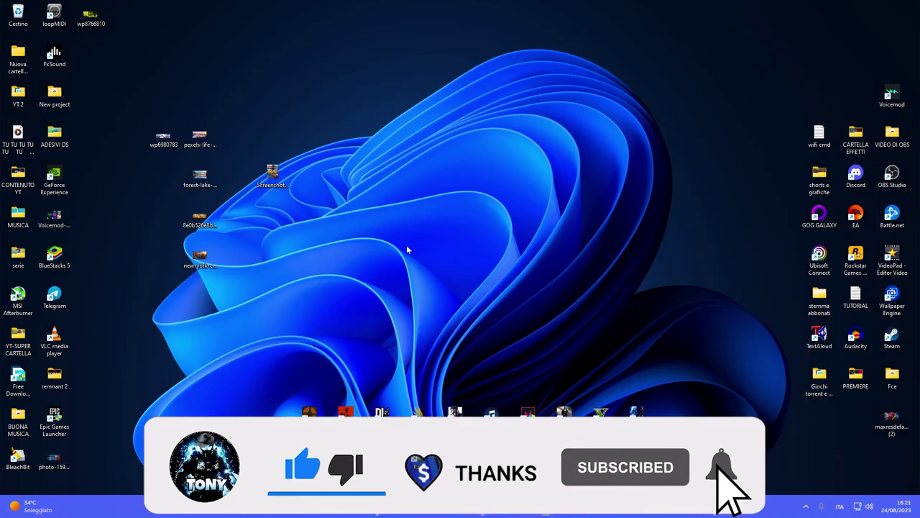
# Open the reference collage screenshot in Photos, position the viewer at top right, then return to Photoshop
pyautogui.doubleClick(277, 175)
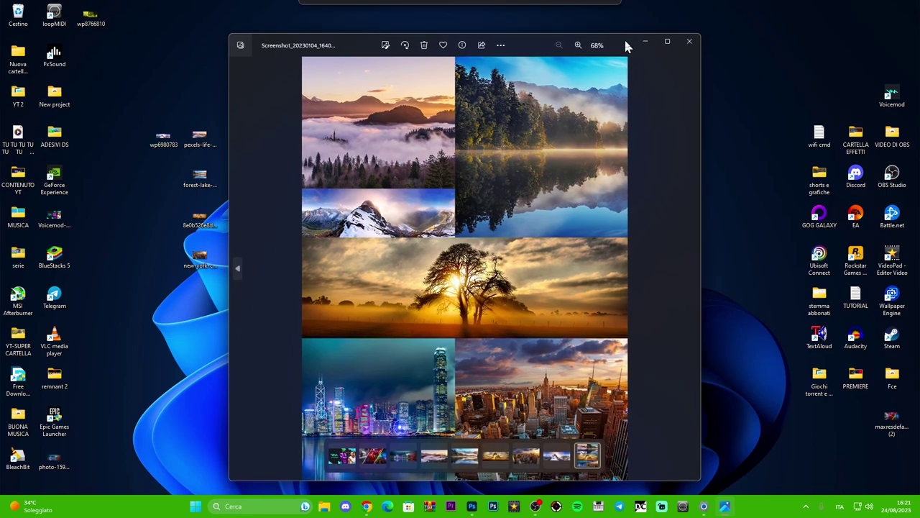
pyautogui.moveTo(616, 51); pyautogui.dragTo(637, 33)
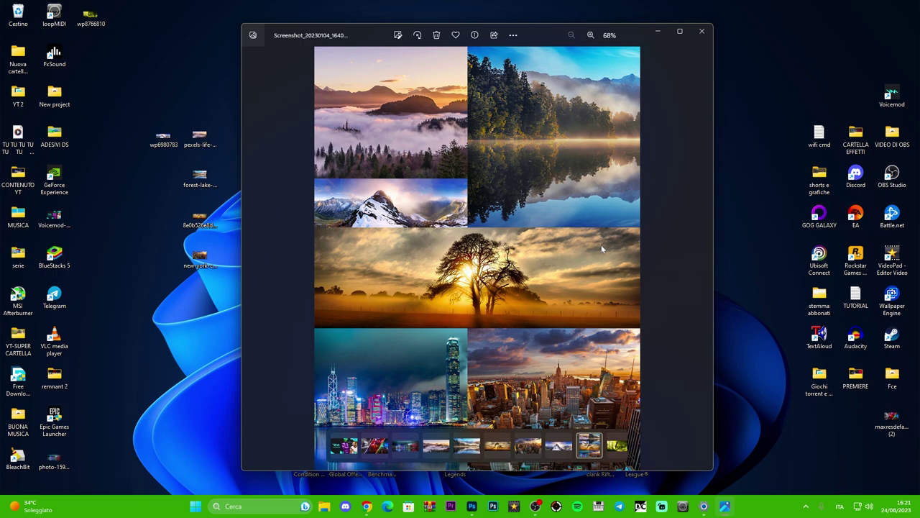
pyautogui.moveTo(646, 35); pyautogui.dragTo(659, 36)
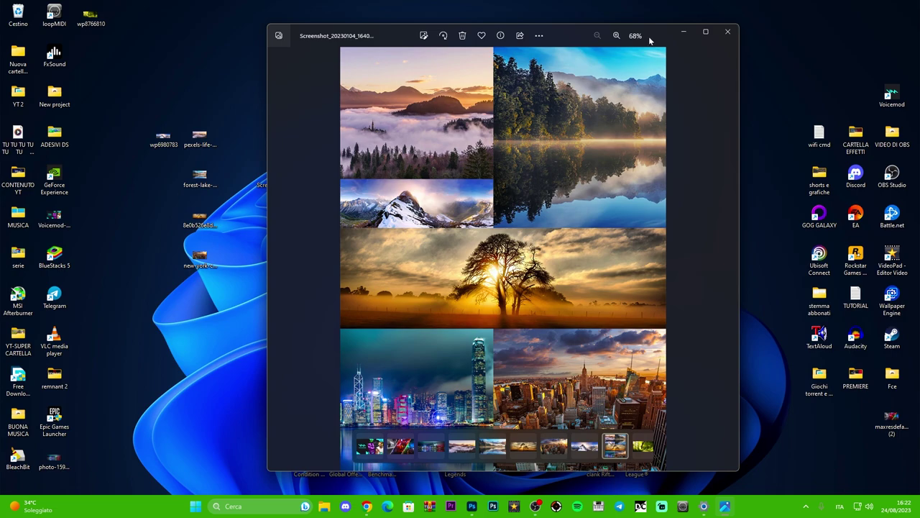
pyautogui.moveTo(588, 245)
pyautogui.click(472, 506)
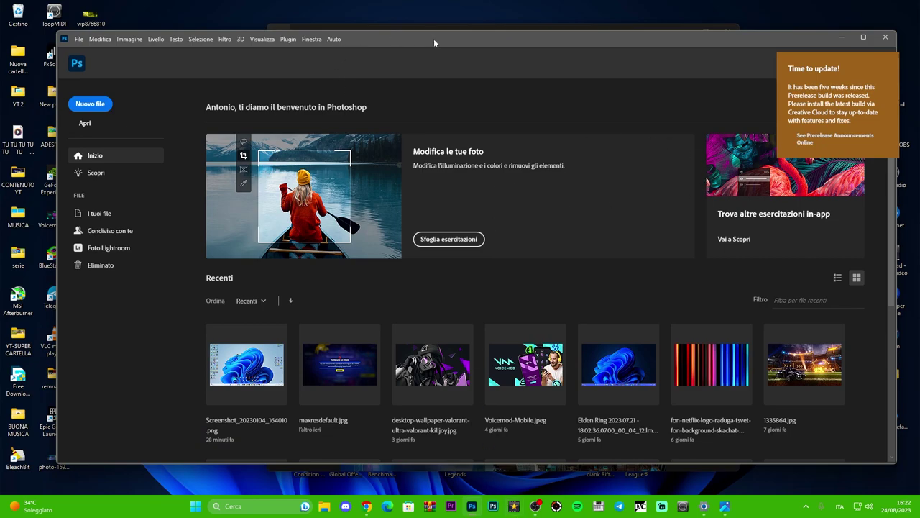
# Reposition the Photoshop window and browse the File, Modifica and Livello menus
pyautogui.moveTo(433, 39); pyautogui.dragTo(457, 35)
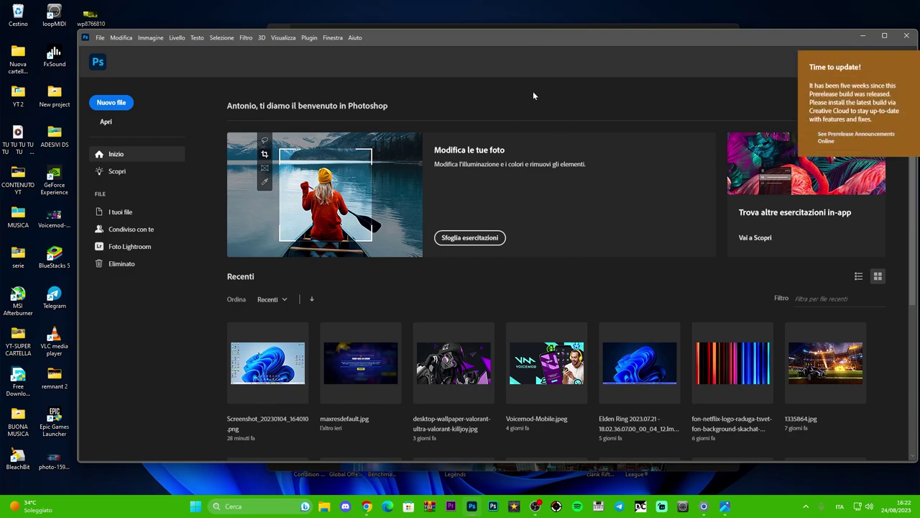
pyautogui.moveTo(478, 32); pyautogui.dragTo(480, 31)
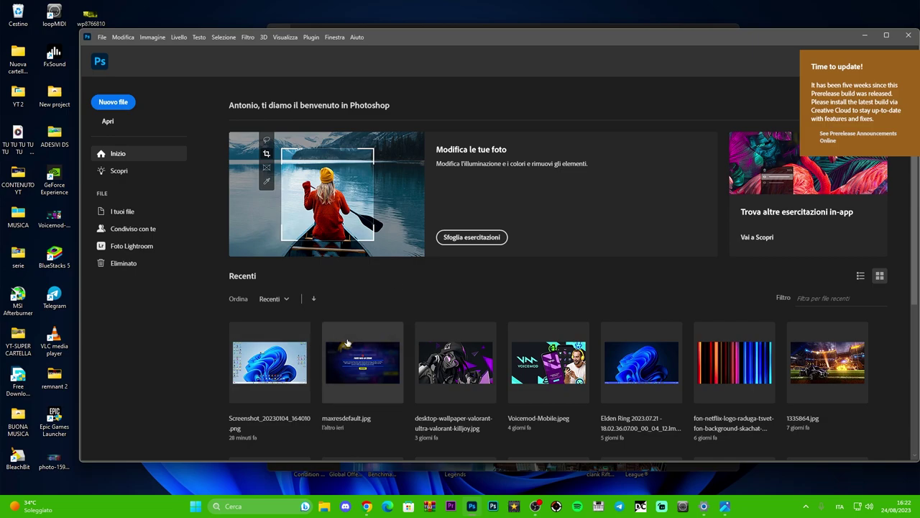
pyautogui.click(102, 38)
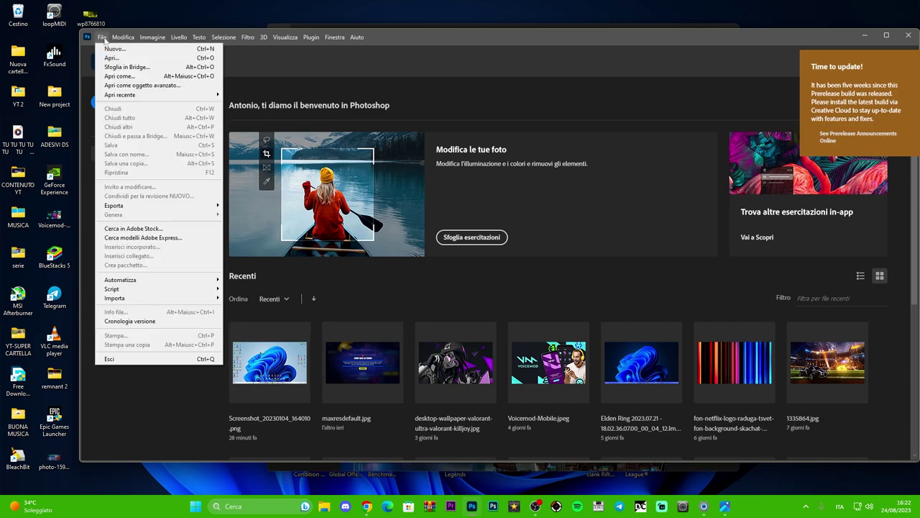
pyautogui.click(122, 37)
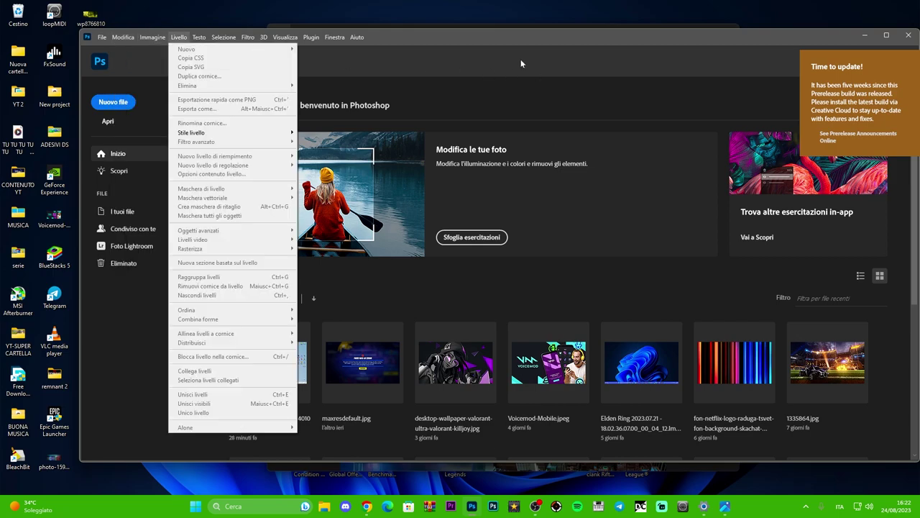
pyautogui.moveTo(521, 59); pyautogui.dragTo(528, 57)
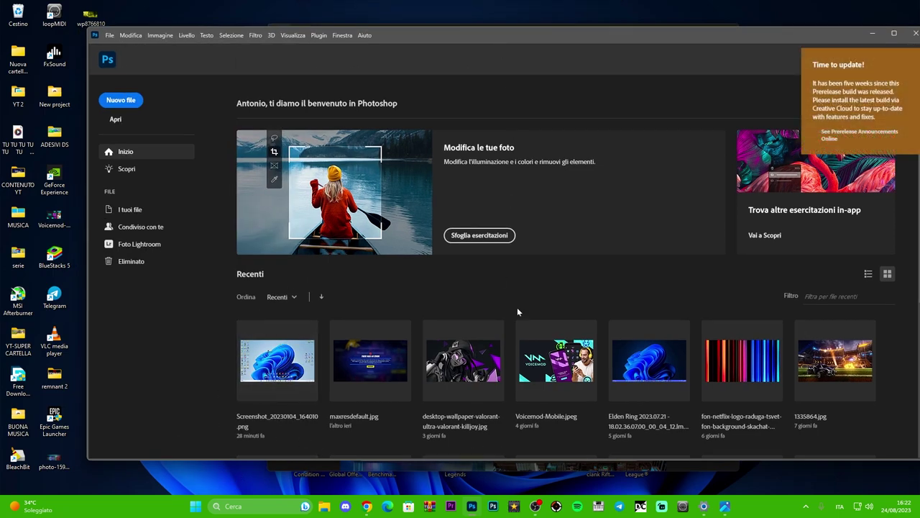
# Try opening a missing Elden Ring file from Recent and dismiss the moved-or-deleted error
pyautogui.scroll(-1, 636, 396)
pyautogui.click(634, 290)
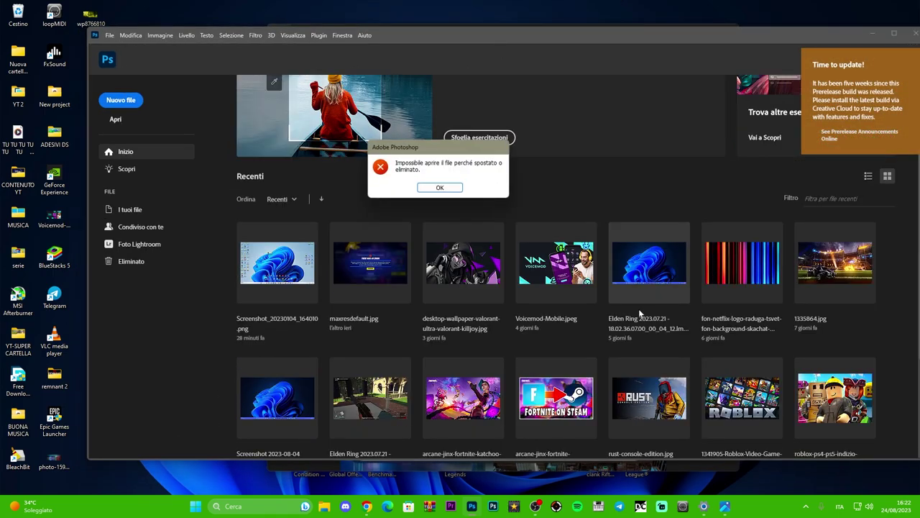
pyautogui.click(440, 187)
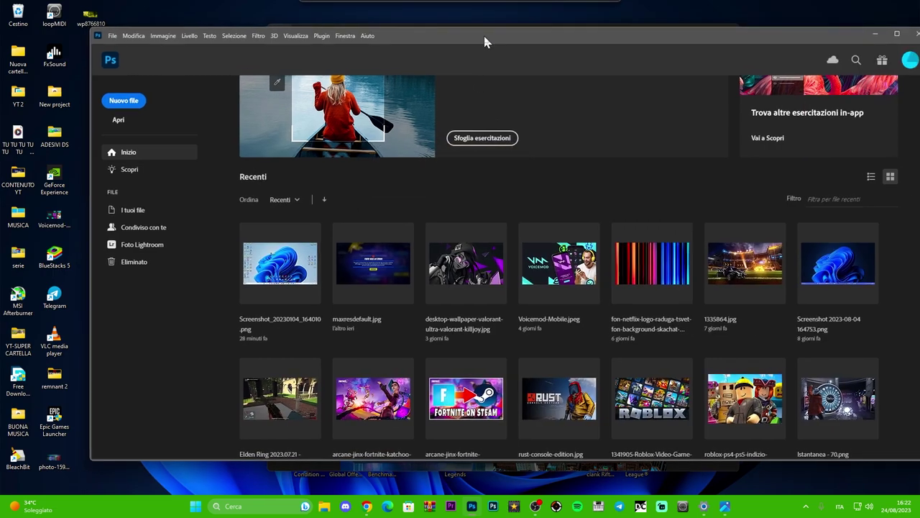
pyautogui.moveTo(487, 39); pyautogui.dragTo(492, 43)
pyautogui.click(168, 40)
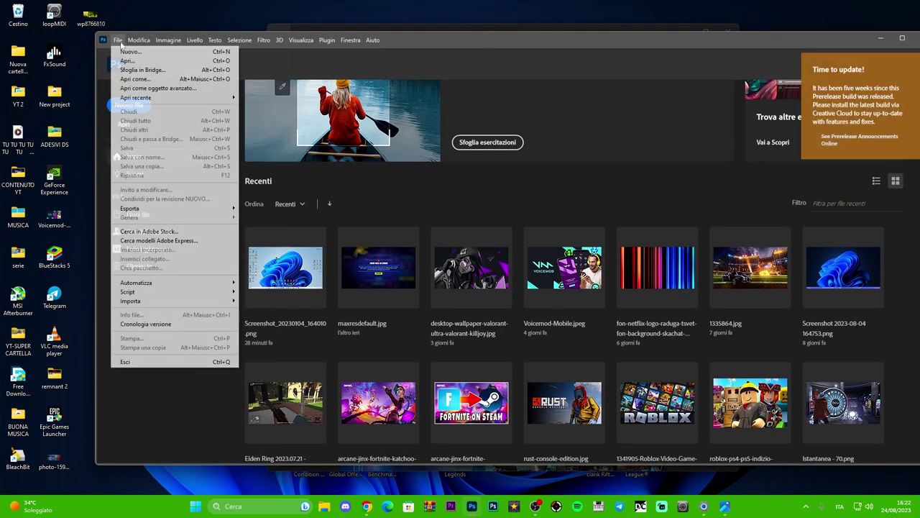
# Create a new transparent 1000 × 1300 px document, Senza titolo-1
pyautogui.click(126, 52)
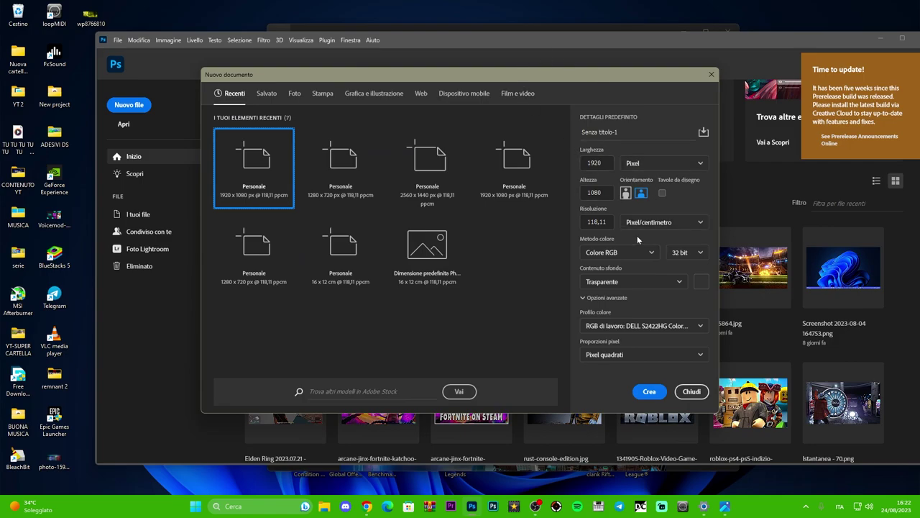
pyautogui.click(596, 163)
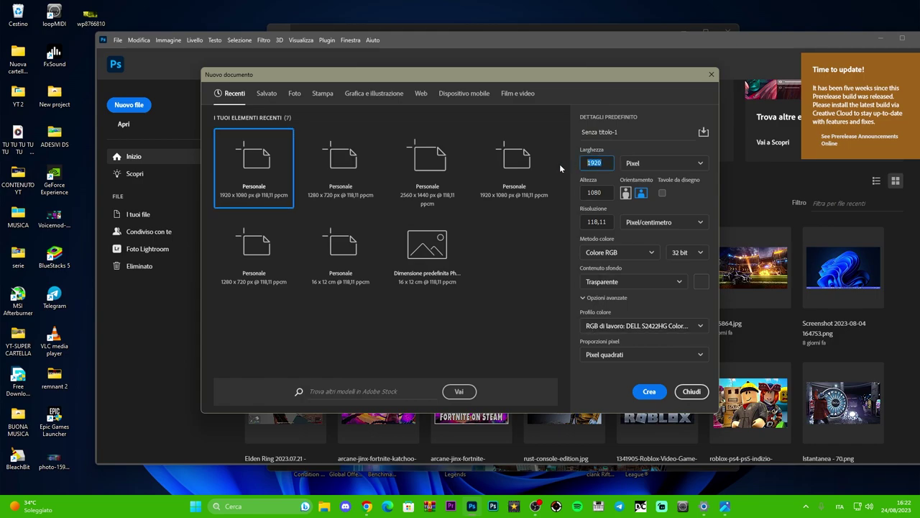
pyautogui.write('1')
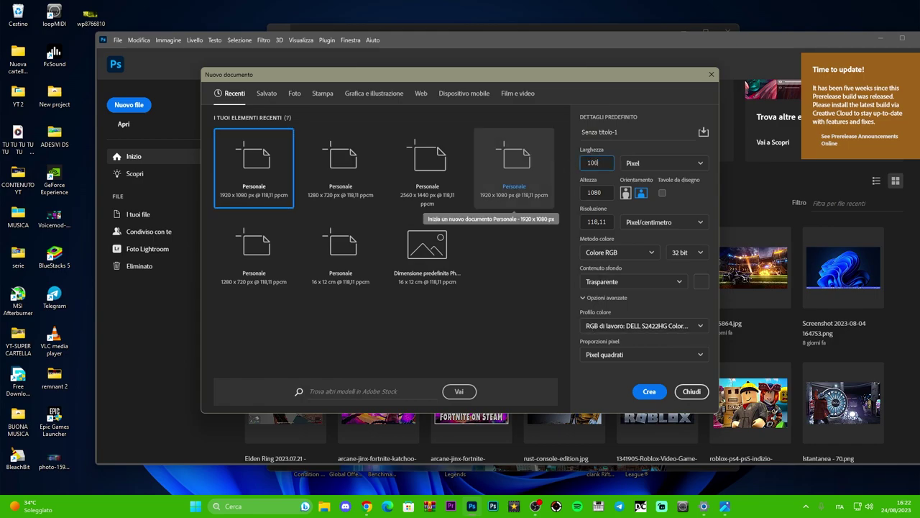
pyautogui.press('Tab')
pyautogui.write('1')
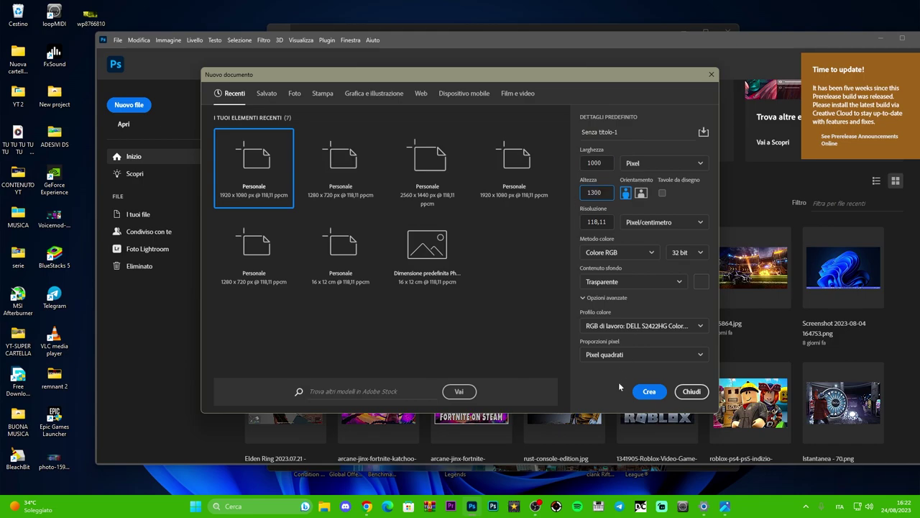
pyautogui.click(647, 391)
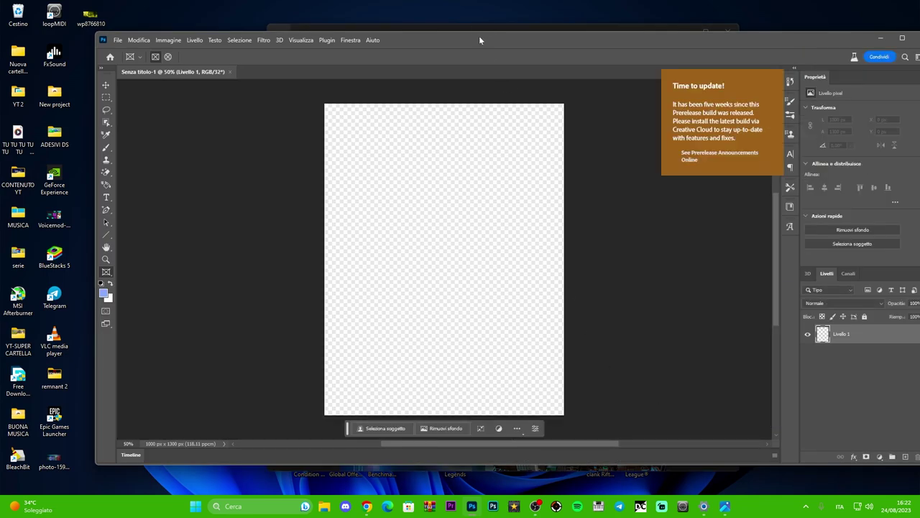
# Move the Photoshop window aside and show the extra-tools list with the Frame tool
pyautogui.moveTo(480, 39); pyautogui.dragTo(526, 41)
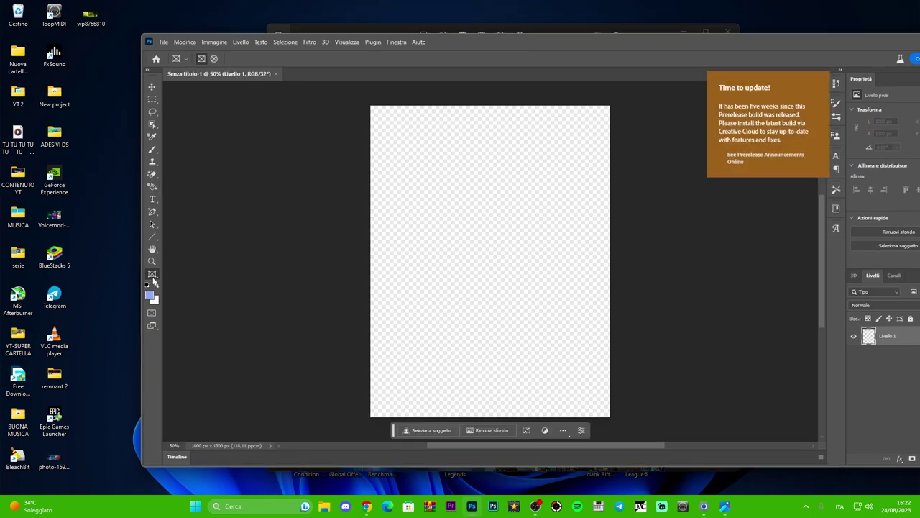
pyautogui.click(152, 280)
pyautogui.moveTo(514, 38); pyautogui.dragTo(528, 54)
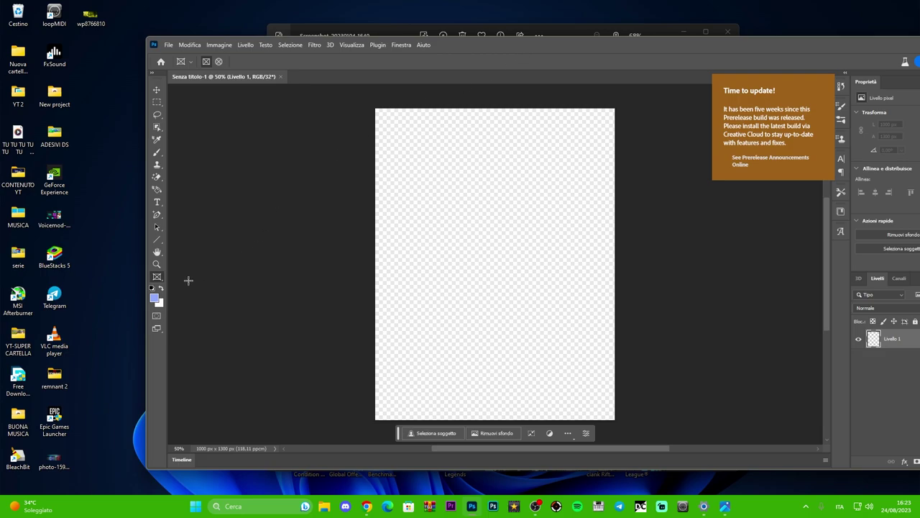
pyautogui.click(157, 280)
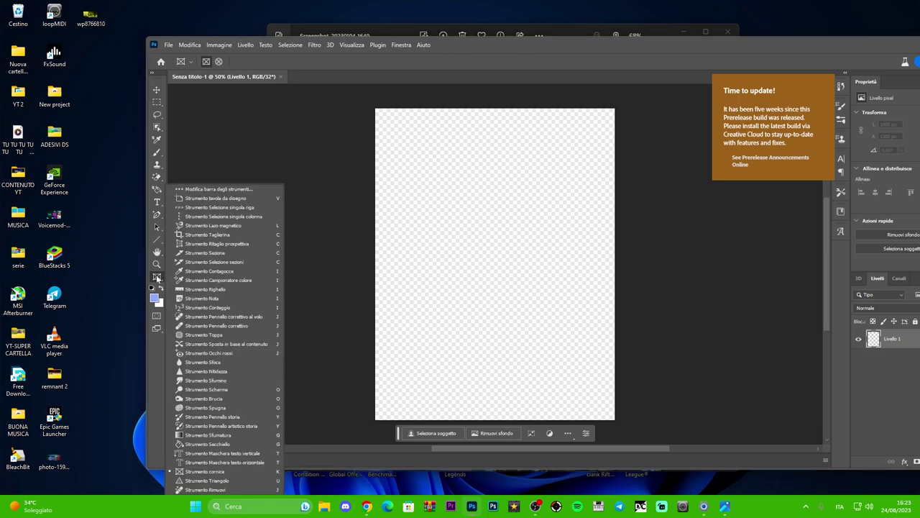
# Draw a rectangular frame, Cornice 1, at the canvas's top-left, undoing a trial elliptical frame
pyautogui.click(209, 471)
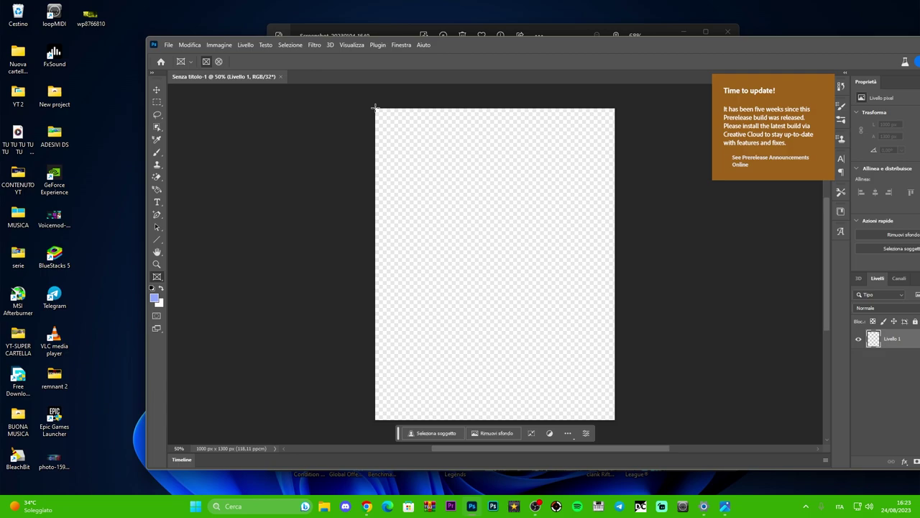
pyautogui.moveTo(375, 107)
pyautogui.mouseDown()
pyautogui.moveTo(485, 197)
pyautogui.moveTo(486, 207)
pyautogui.mouseUp()
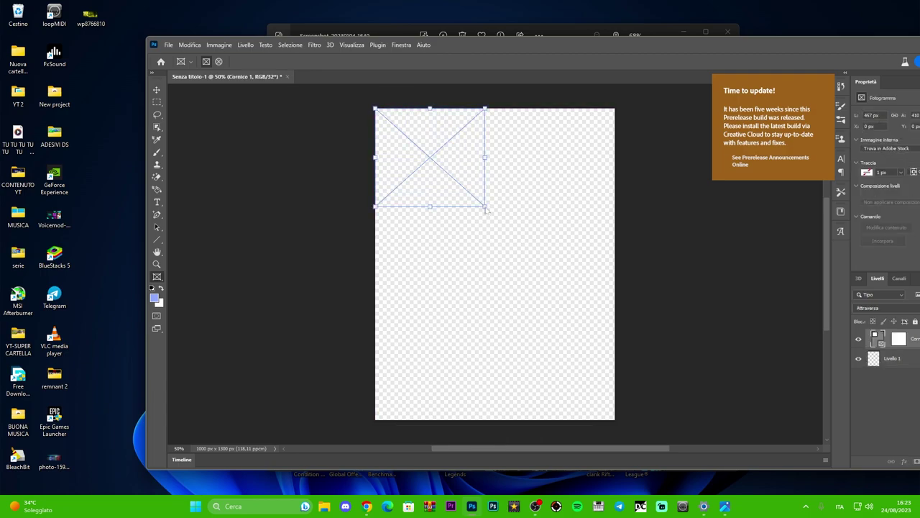
pyautogui.click(218, 62)
pyautogui.moveTo(375, 229); pyautogui.dragTo(486, 323)
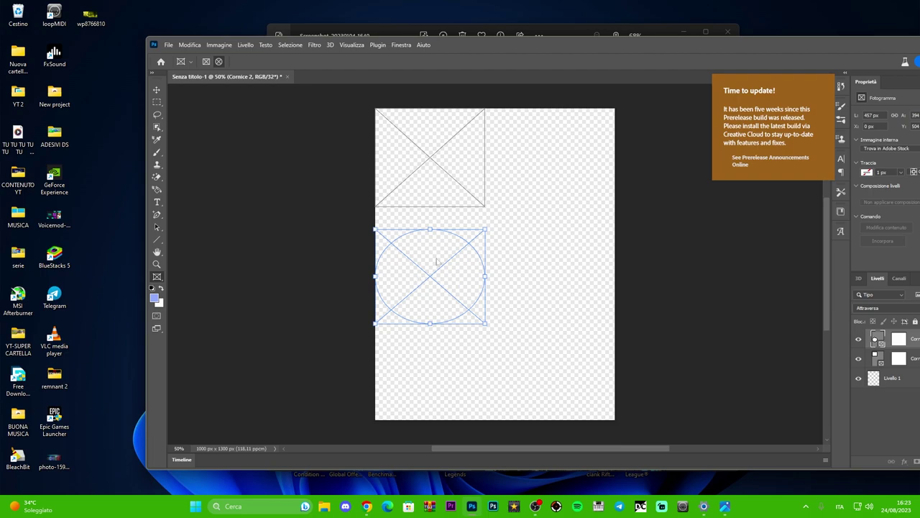
pyautogui.hotkey('ctrl', 'z')
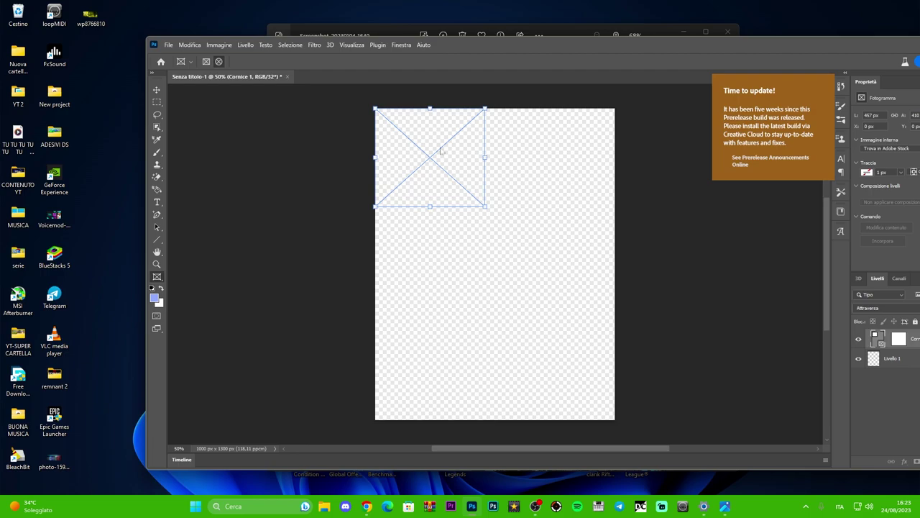
pyautogui.moveTo(473, 45); pyautogui.dragTo(577, 52)
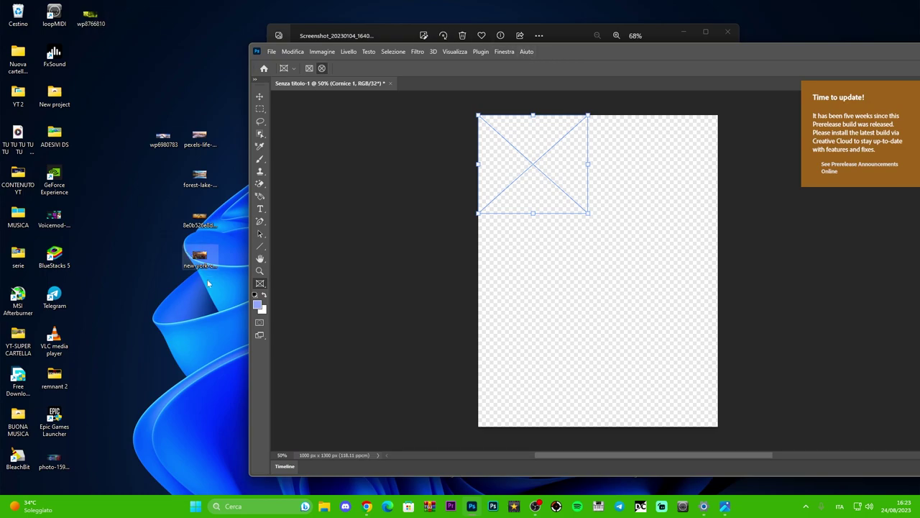
# Drop the New York city photo into the first frame and draw an oval frame at top right
pyautogui.moveTo(200, 256); pyautogui.dragTo(543, 199)
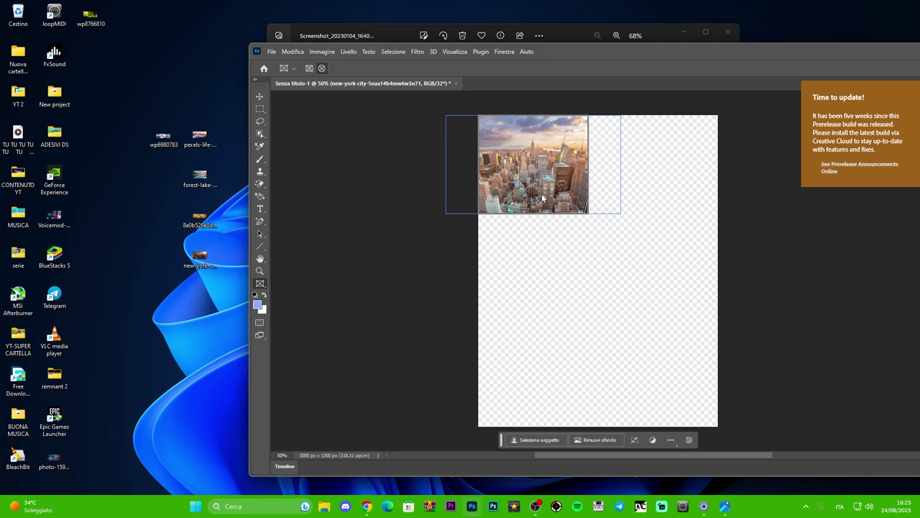
pyautogui.rightClick(260, 284)
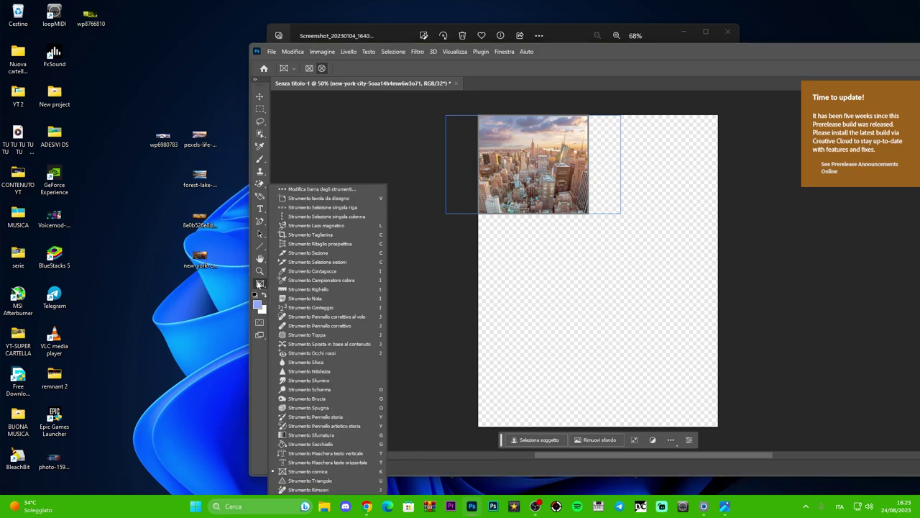
pyautogui.click(292, 471)
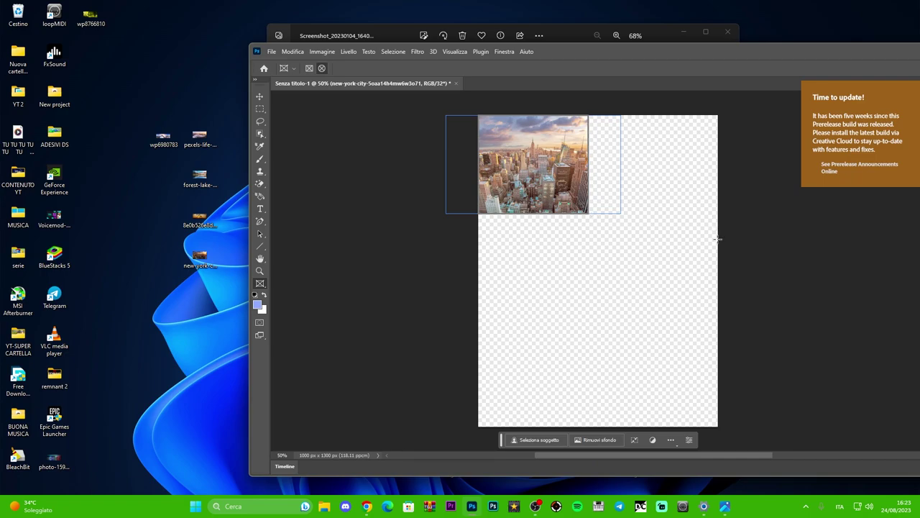
pyautogui.moveTo(717, 239); pyautogui.dragTo(588, 115)
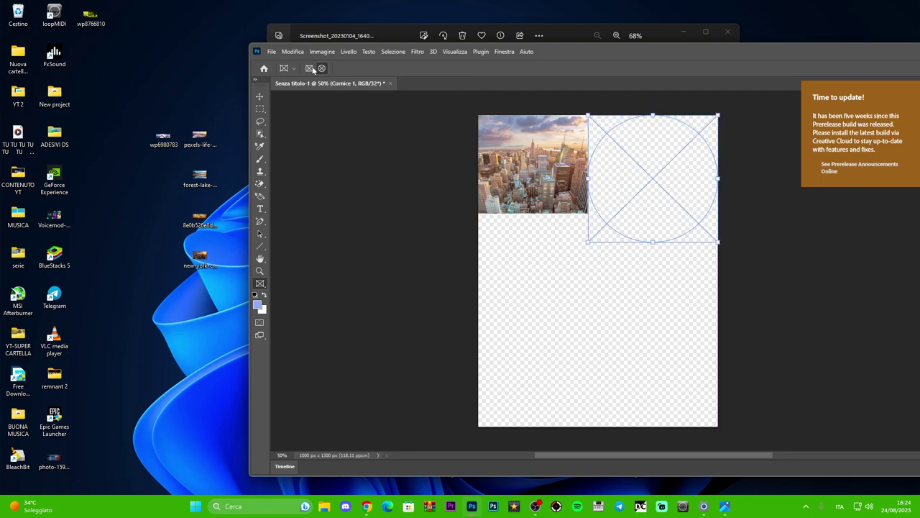
# Replace the oval frame with a rectangular frame beside the city photo
pyautogui.click(310, 69)
pyautogui.hotkey('ctrl', 'z')
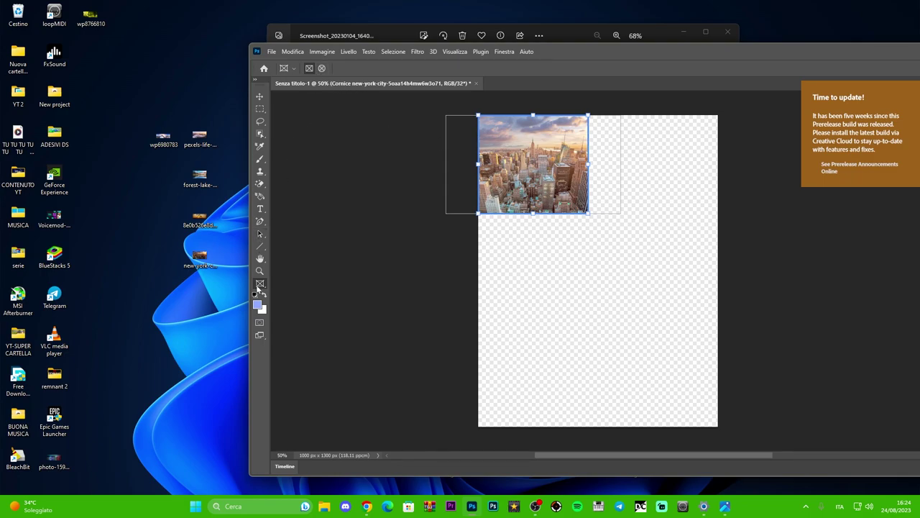
pyautogui.moveTo(718, 249); pyautogui.dragTo(588, 115)
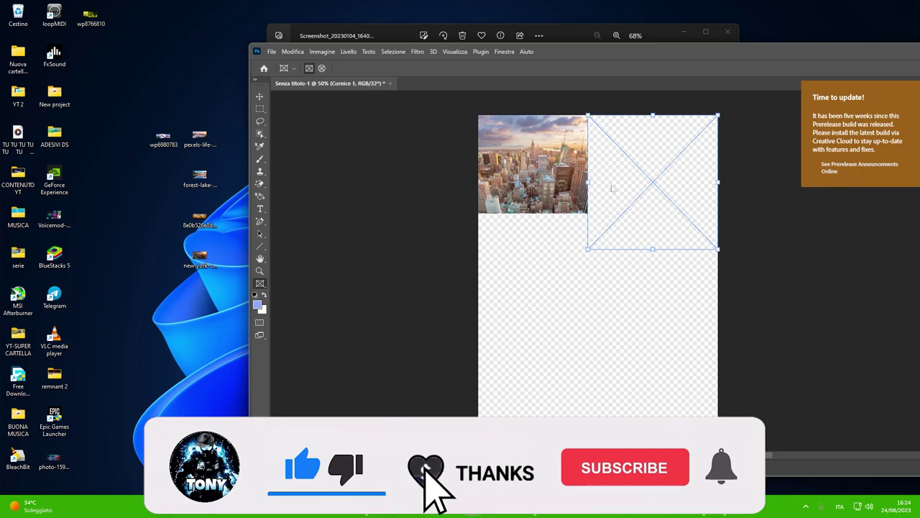
# Fill the new frame with the misty forest-lake photo and shift it right with the Move tool
pyautogui.moveTo(200, 176); pyautogui.dragTo(617, 188)
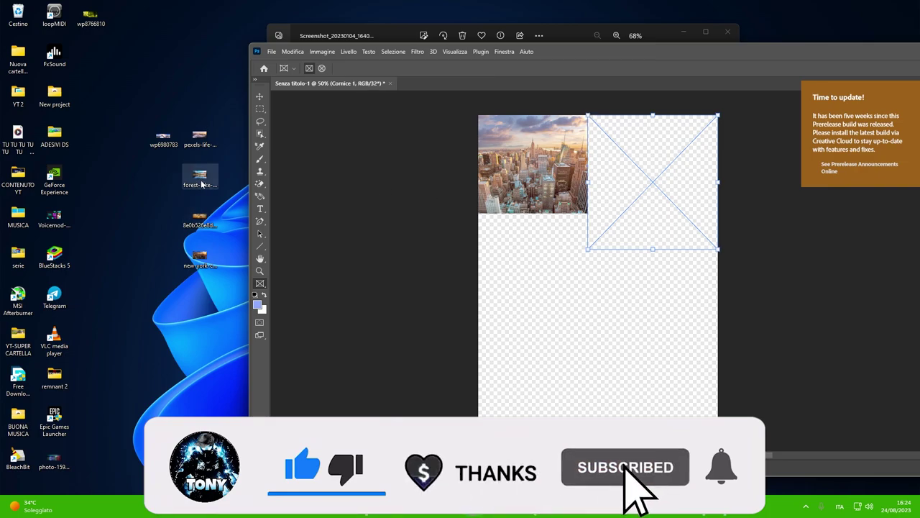
pyautogui.press('v')
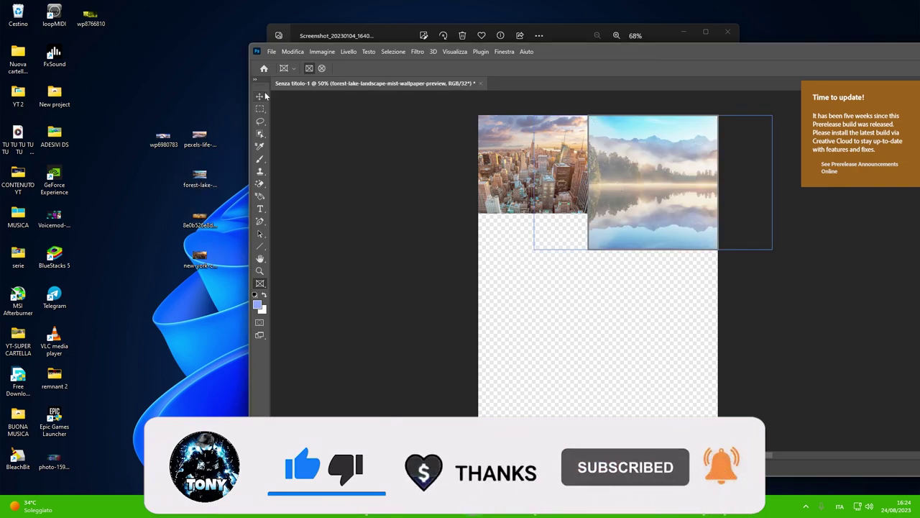
pyautogui.moveTo(659, 167)
pyautogui.mouseDown()
pyautogui.moveTo(674, 167)
pyautogui.moveTo(641, 166)
pyautogui.mouseUp()
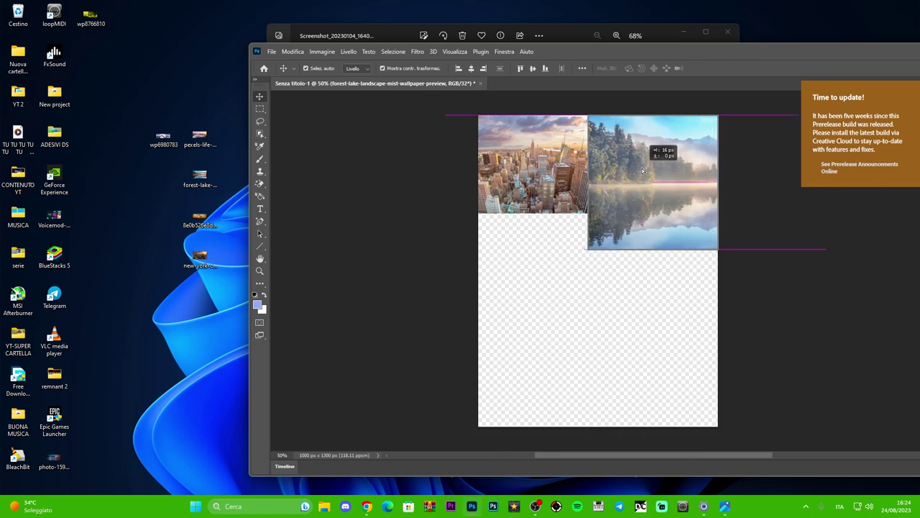
pyautogui.moveTo(685, 57); pyautogui.dragTo(653, 60)
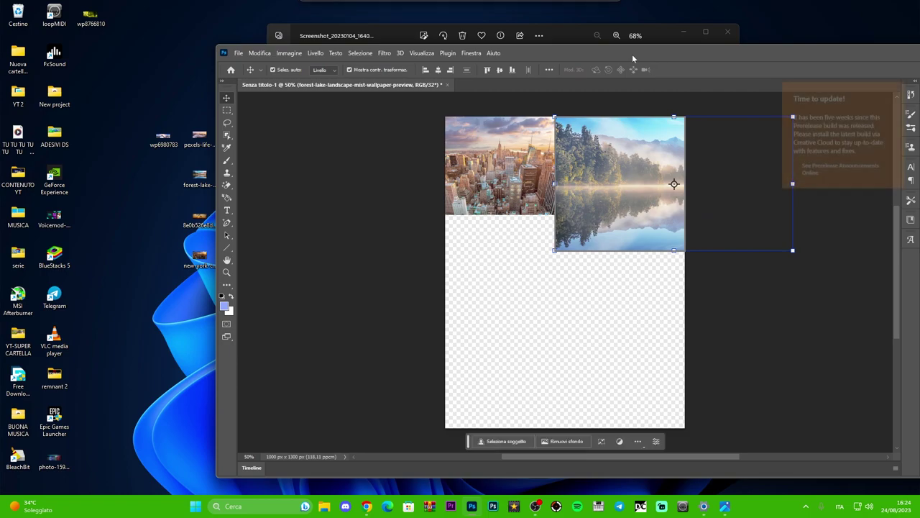
pyautogui.click(604, 163)
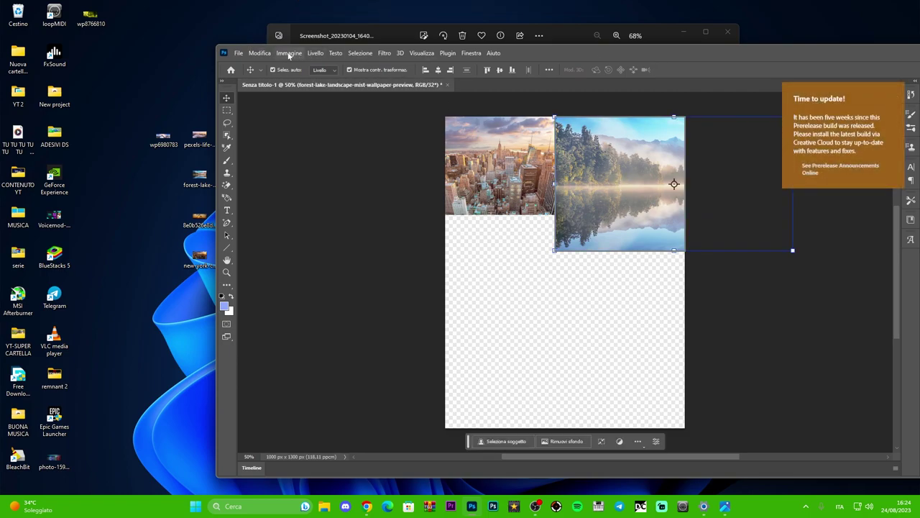
pyautogui.moveTo(726, 53); pyautogui.dragTo(648, 50)
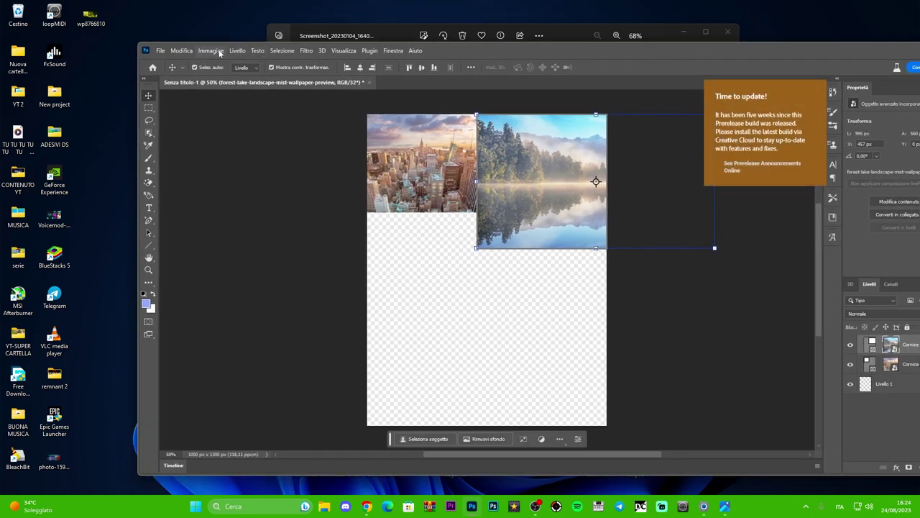
# Apply Brightness/Contrast to the forest-lake photo: −78 brightness, 78 contrast
pyautogui.click(216, 50)
pyautogui.moveTo(230, 76)
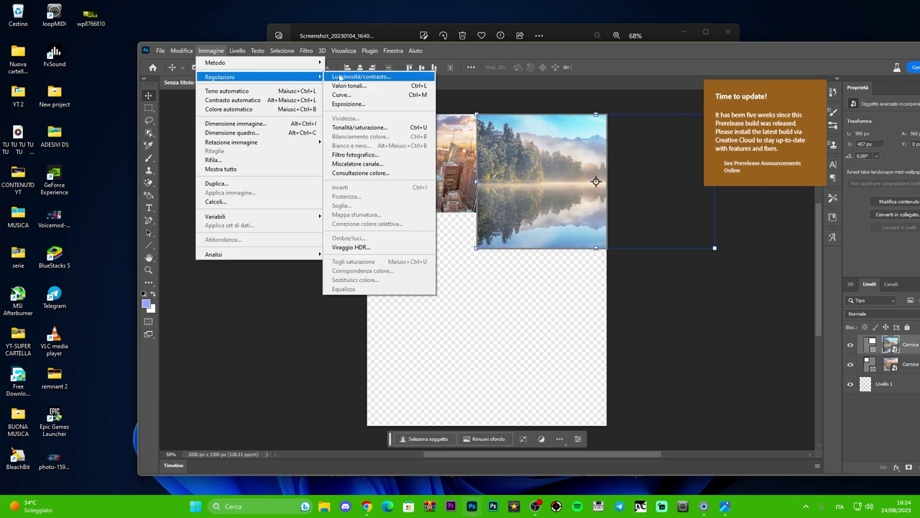
pyautogui.click(359, 76)
pyautogui.moveTo(460, 125); pyautogui.dragTo(284, 119)
pyautogui.moveTo(251, 150)
pyautogui.mouseDown()
pyautogui.moveTo(285, 149)
pyautogui.moveTo(227, 149)
pyautogui.moveTo(290, 173)
pyautogui.mouseUp()
pyautogui.click(331, 138)
pyautogui.press('v')
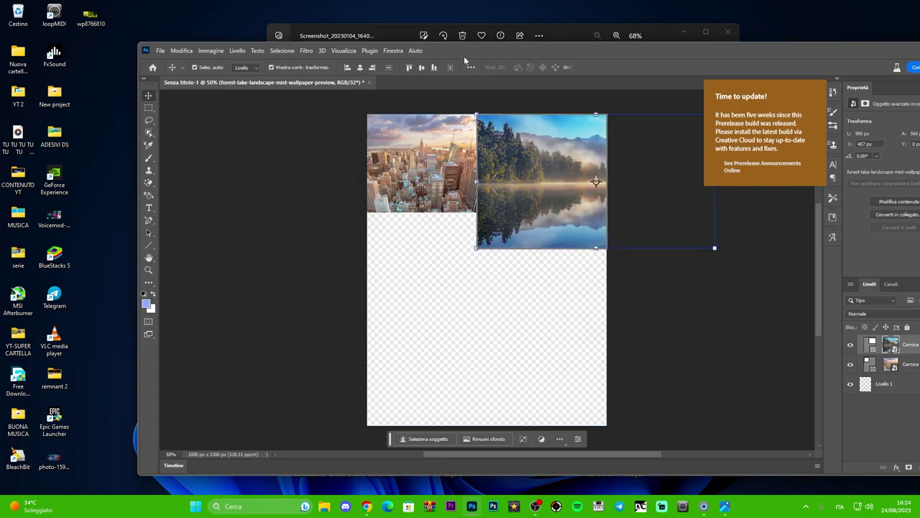
pyautogui.moveTo(463, 56); pyautogui.dragTo(528, 55)
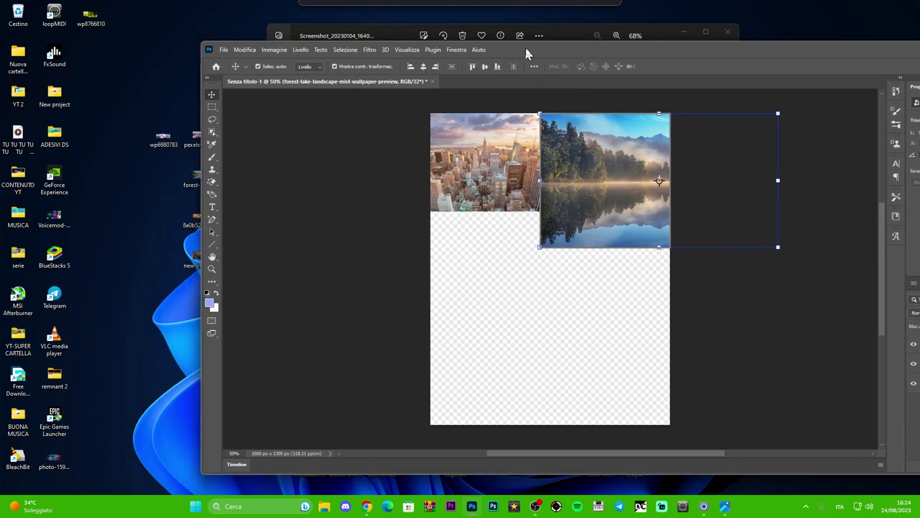
# Draw a third frame under the New York photo and fill it with the sunrise-tree photo
pyautogui.click(212, 282)
pyautogui.rightClick(212, 282)
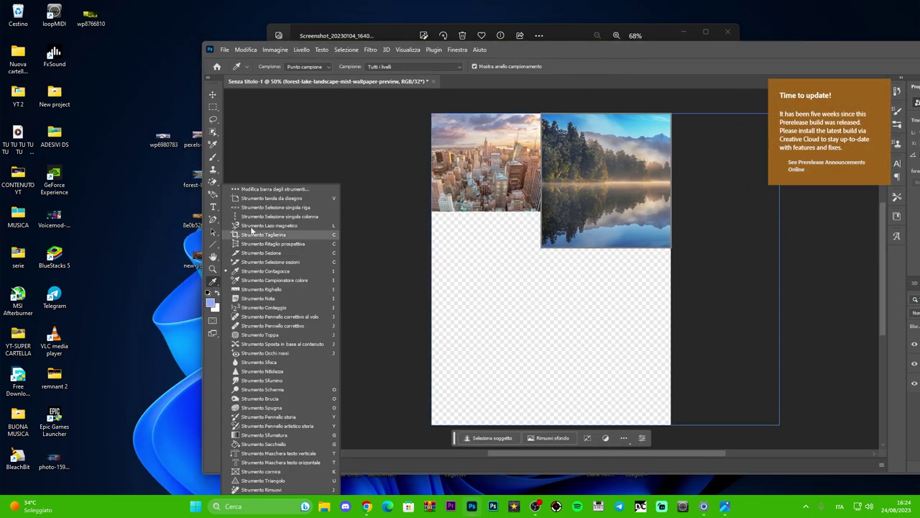
pyautogui.click(261, 471)
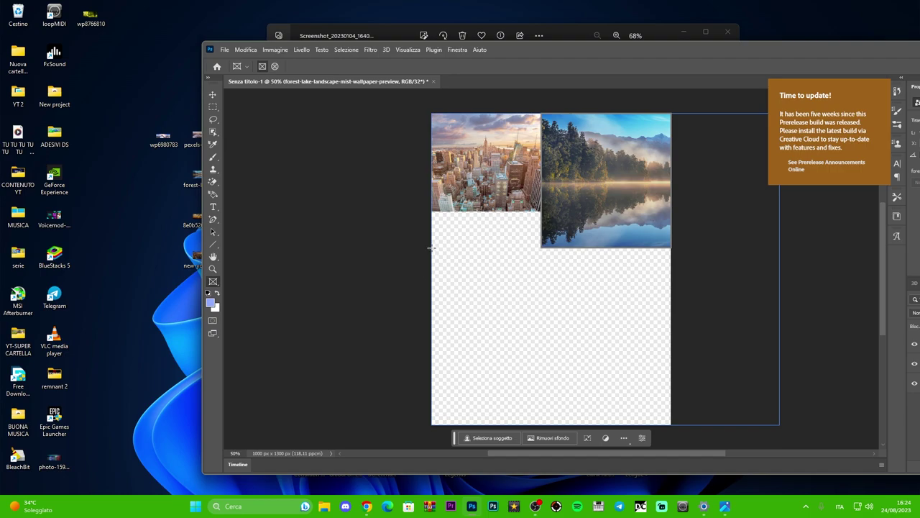
pyautogui.moveTo(430, 247); pyautogui.dragTo(541, 212)
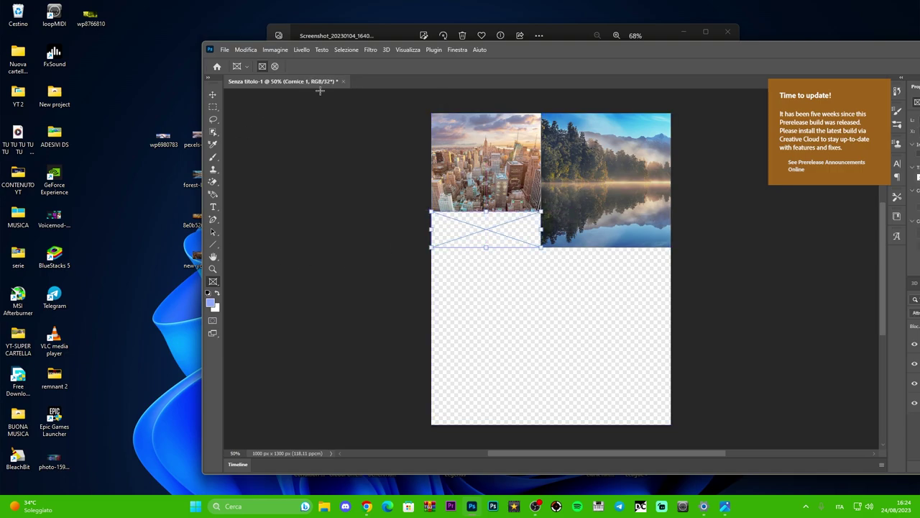
pyautogui.moveTo(517, 54); pyautogui.dragTo(559, 57)
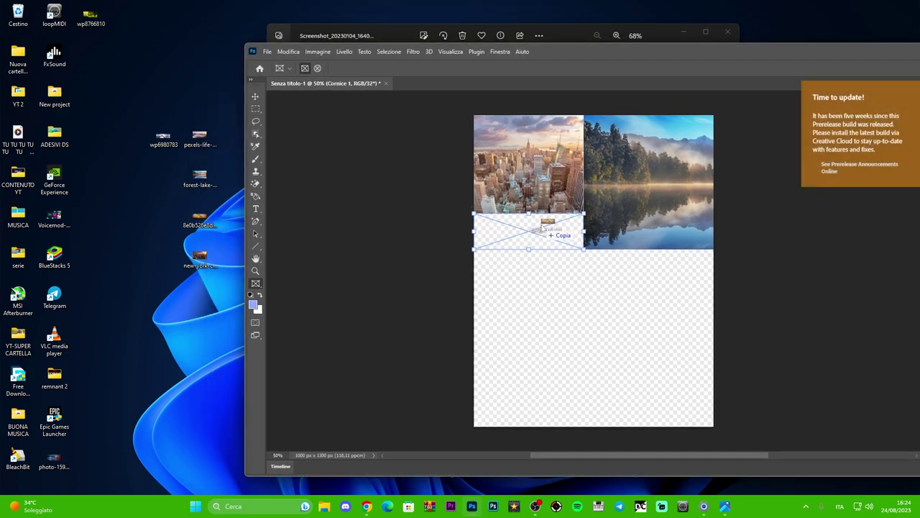
pyautogui.moveTo(537, 230); pyautogui.dragTo(536, 230)
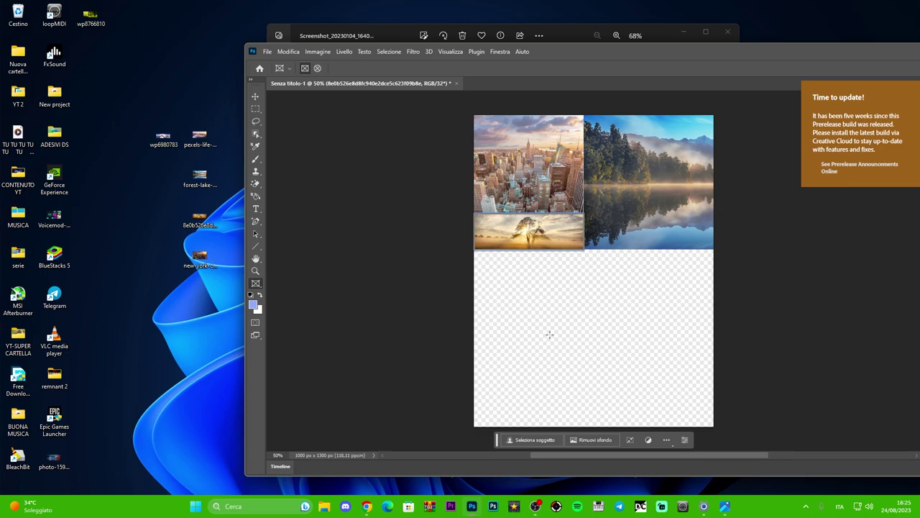
# Draw a 1000 × 307 px full-width frame under the top photos and drop the misty-mountain image into it
pyautogui.moveTo(603, 52); pyautogui.dragTo(588, 53)
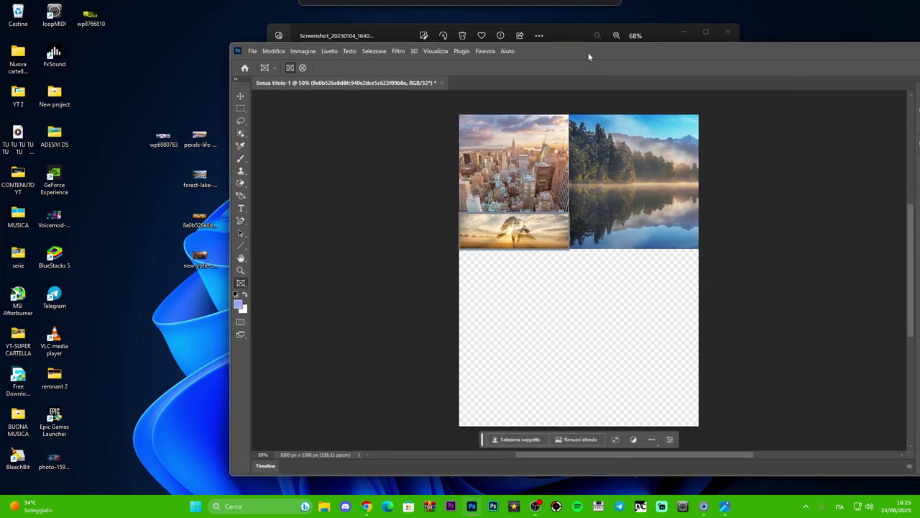
pyautogui.click(244, 286)
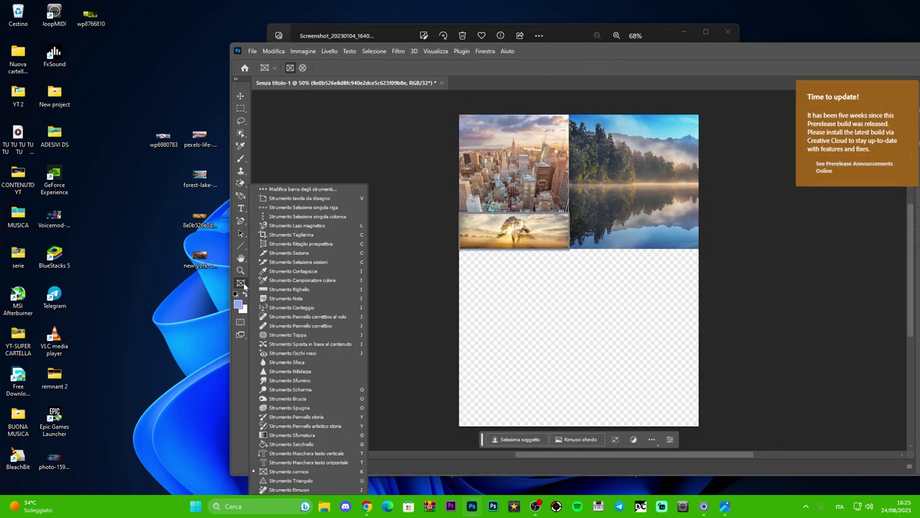
pyautogui.click(292, 473)
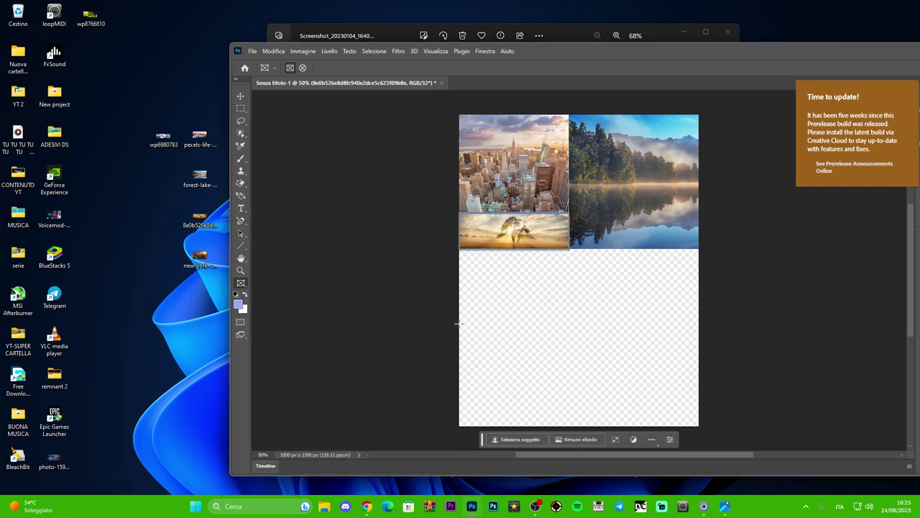
pyautogui.moveTo(458, 324); pyautogui.dragTo(698, 250)
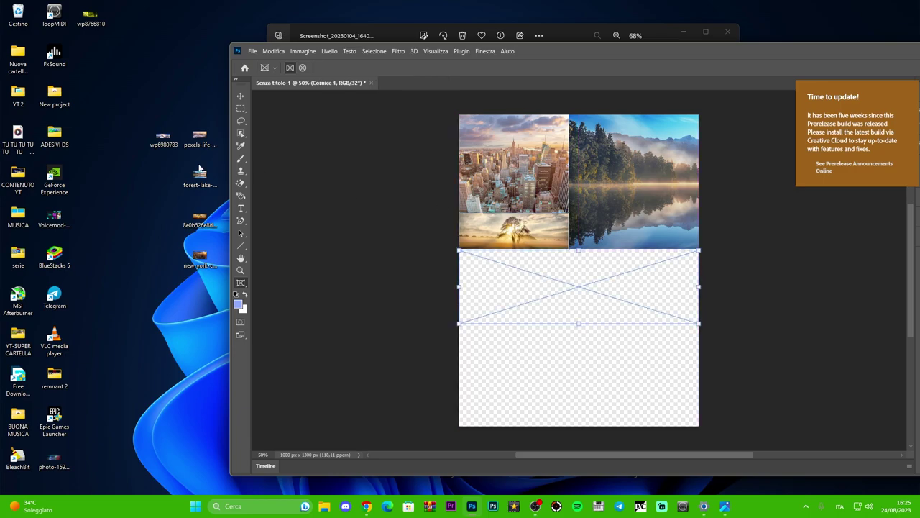
pyautogui.moveTo(196, 144); pyautogui.dragTo(532, 285)
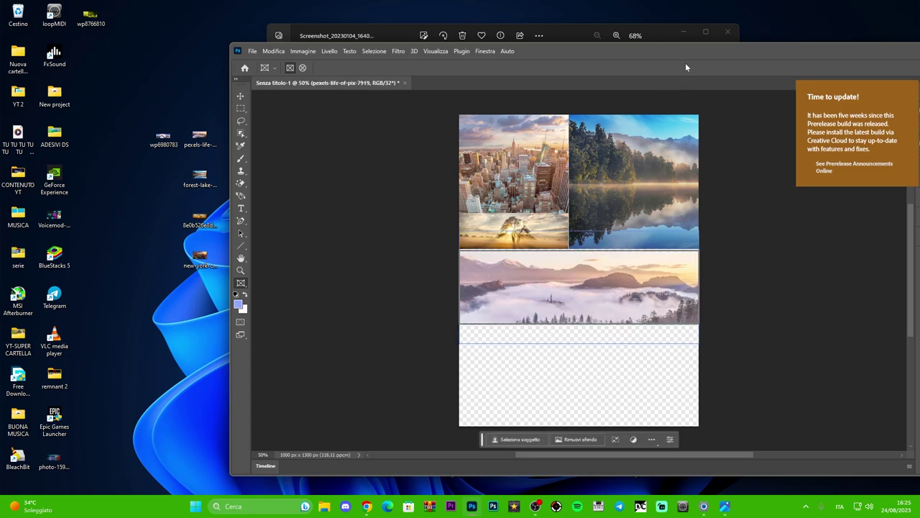
pyautogui.moveTo(678, 50); pyautogui.dragTo(629, 50)
pyautogui.click(191, 270)
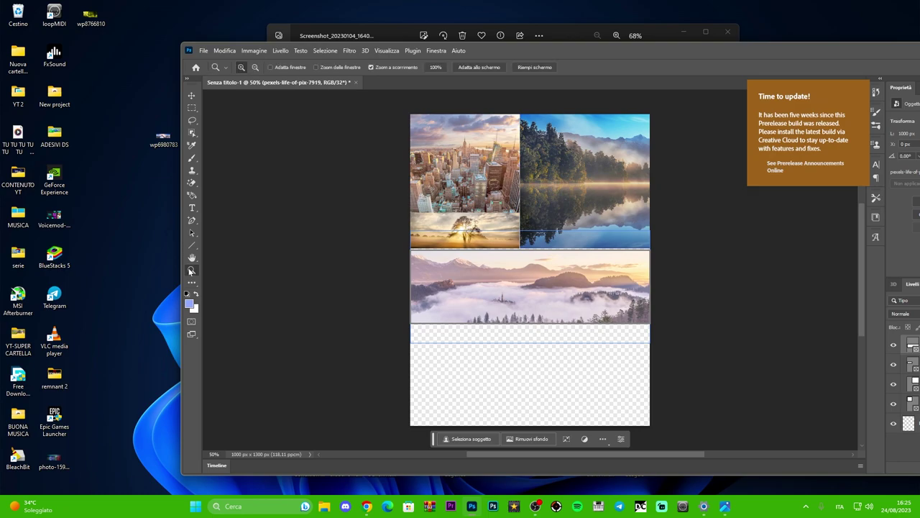
pyautogui.click(519, 260)
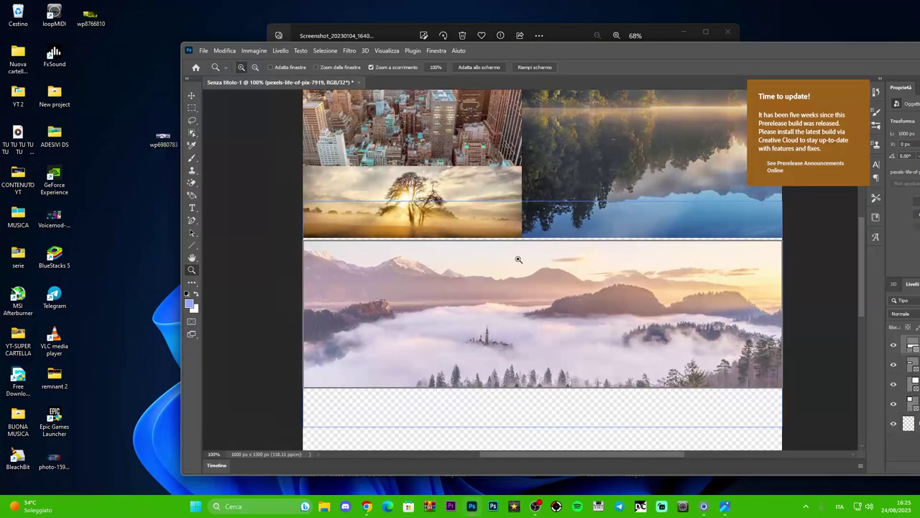
pyautogui.click(517, 258)
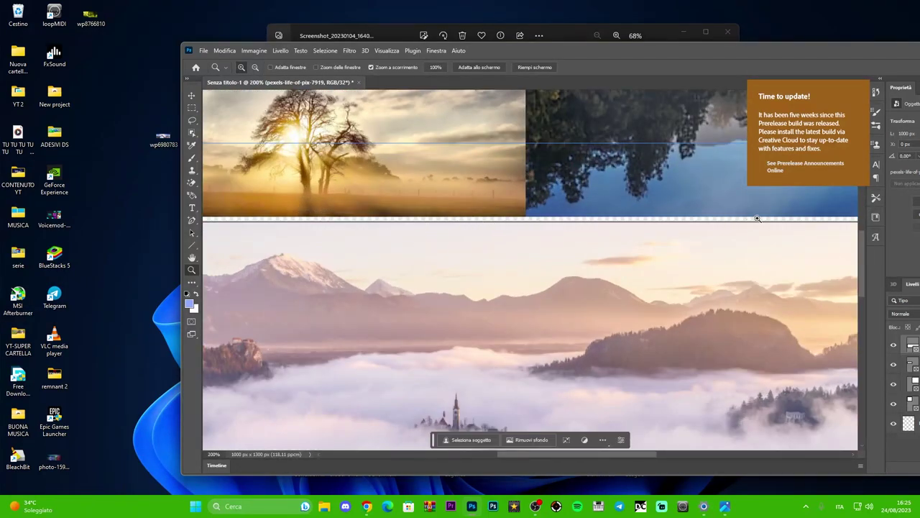
pyautogui.rightClick(297, 227)
pyautogui.click(315, 232)
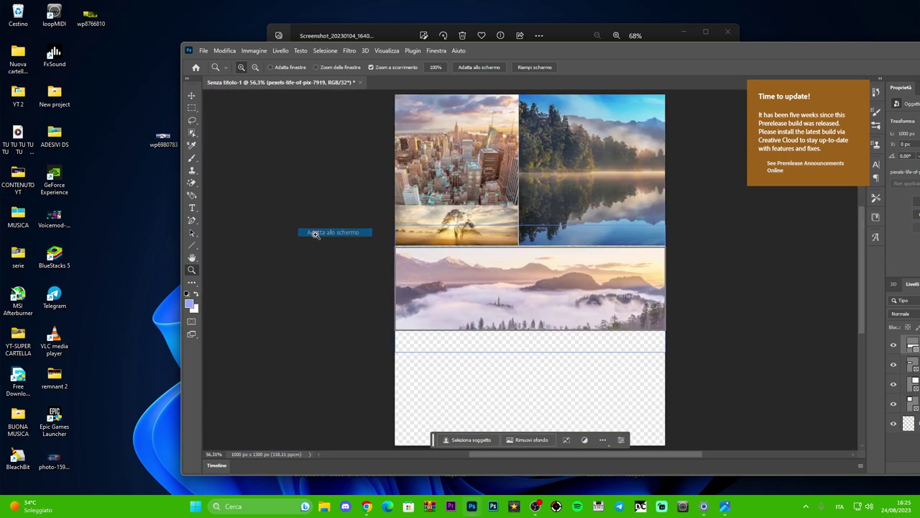
pyautogui.moveTo(600, 51); pyautogui.dragTo(707, 55)
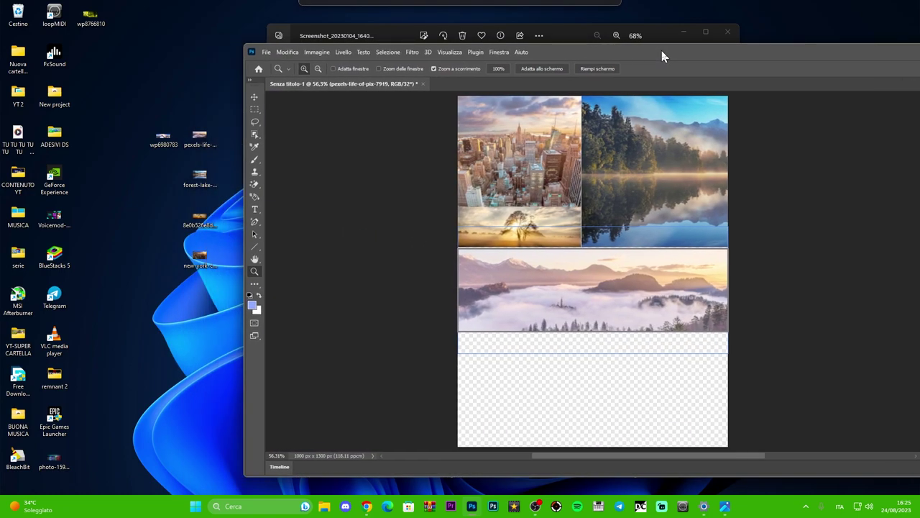
pyautogui.click(199, 141)
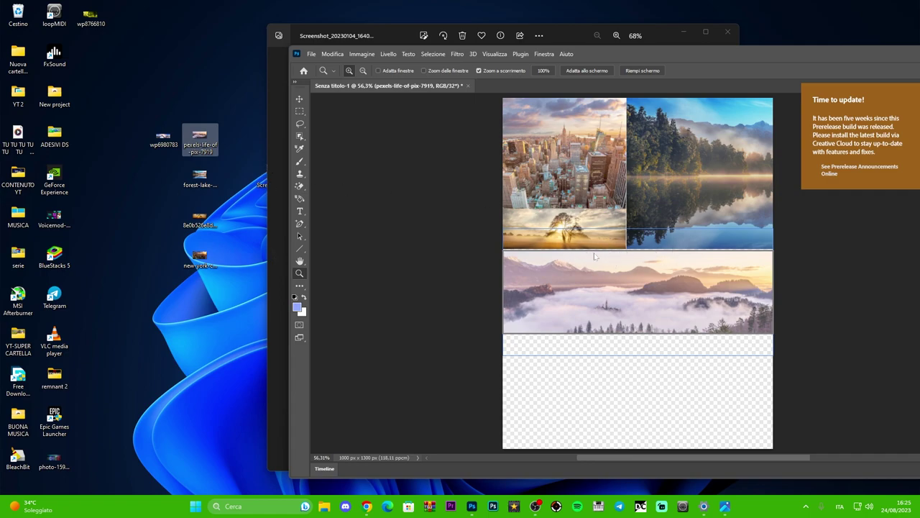
pyautogui.click(662, 287)
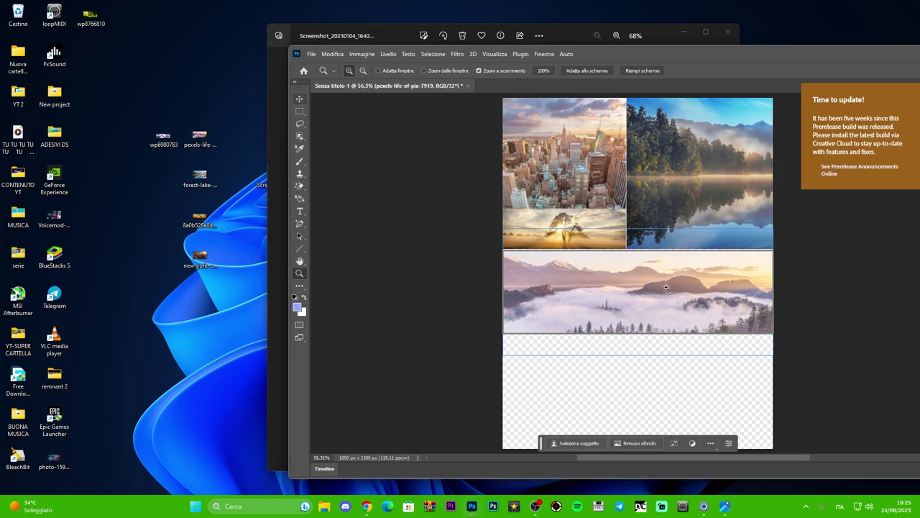
pyautogui.click(629, 275)
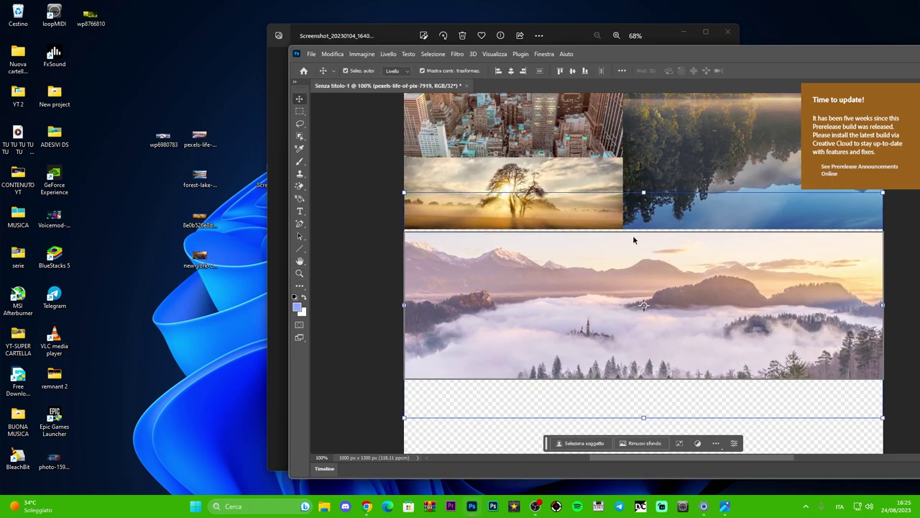
# Snap the misty-mountain frame up flush against the city and lake photos
pyautogui.hotkey('ctrl', 't')
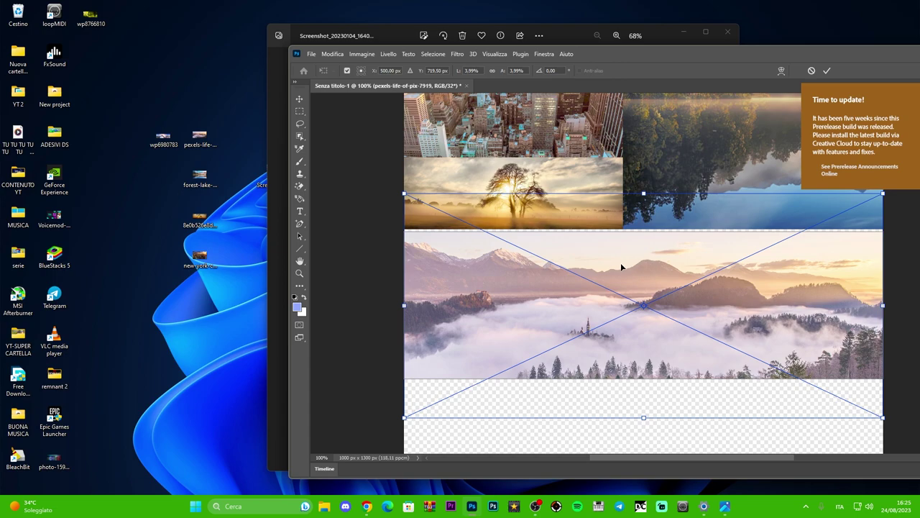
pyautogui.press('Return')
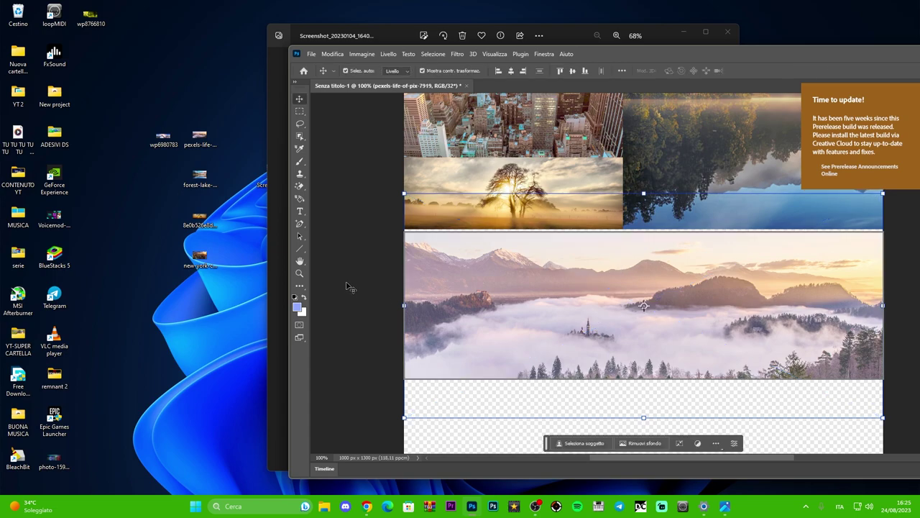
pyautogui.click(300, 286)
pyautogui.click(651, 282)
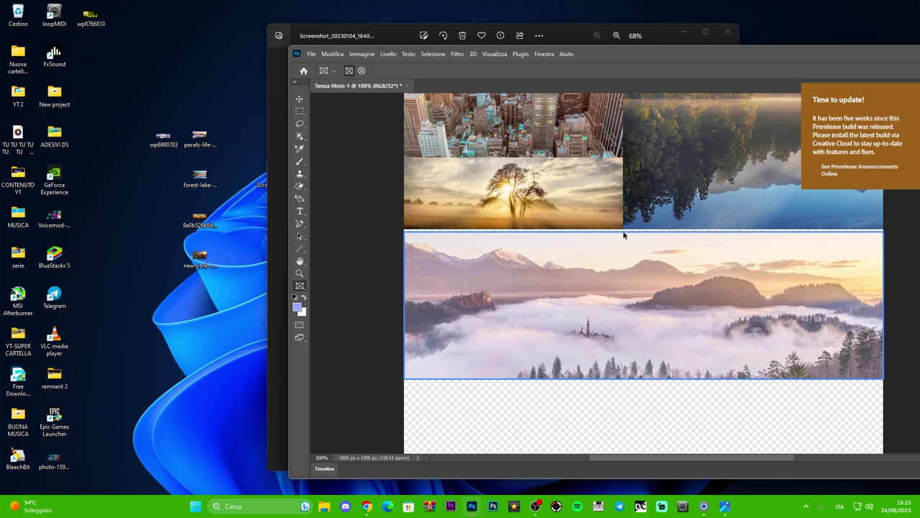
pyautogui.moveTo(623, 235); pyautogui.dragTo(624, 232)
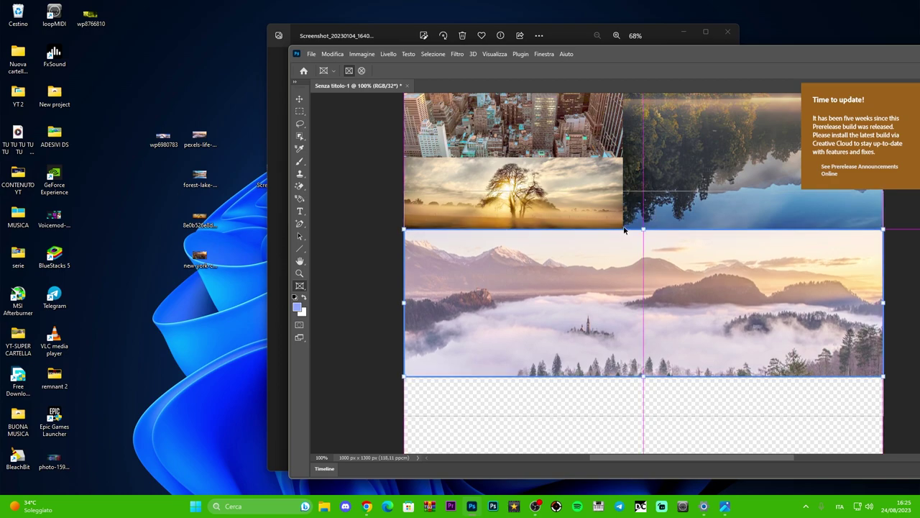
# Maximise the Photoshop window and fit the whole collage on screen
pyautogui.doubleClick(662, 49)
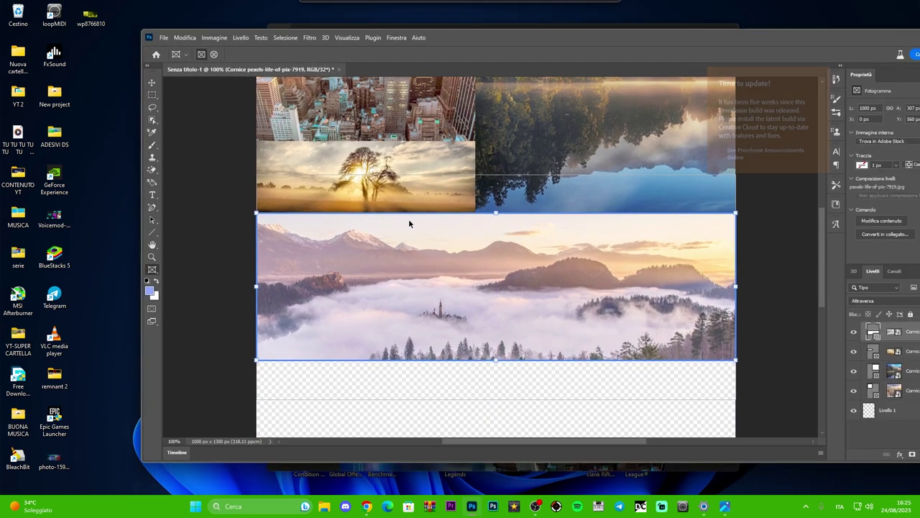
pyautogui.rightClick(354, 246)
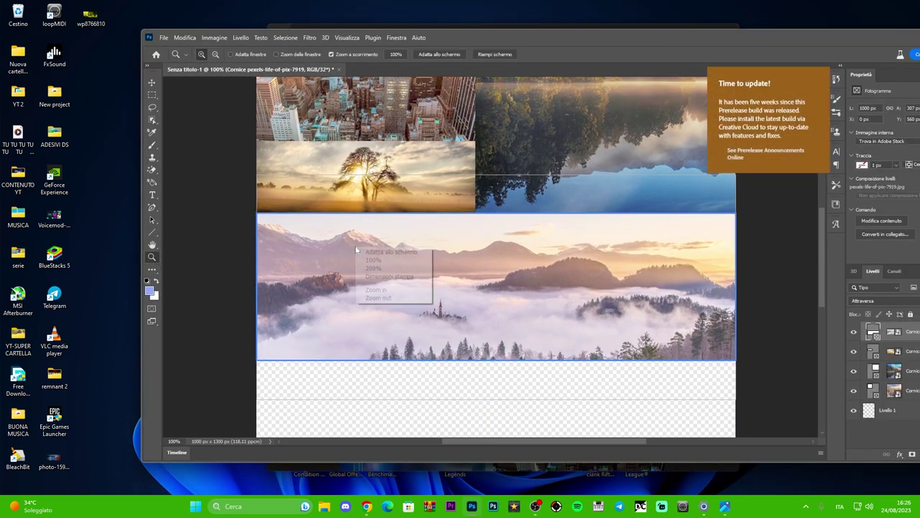
pyautogui.click(367, 254)
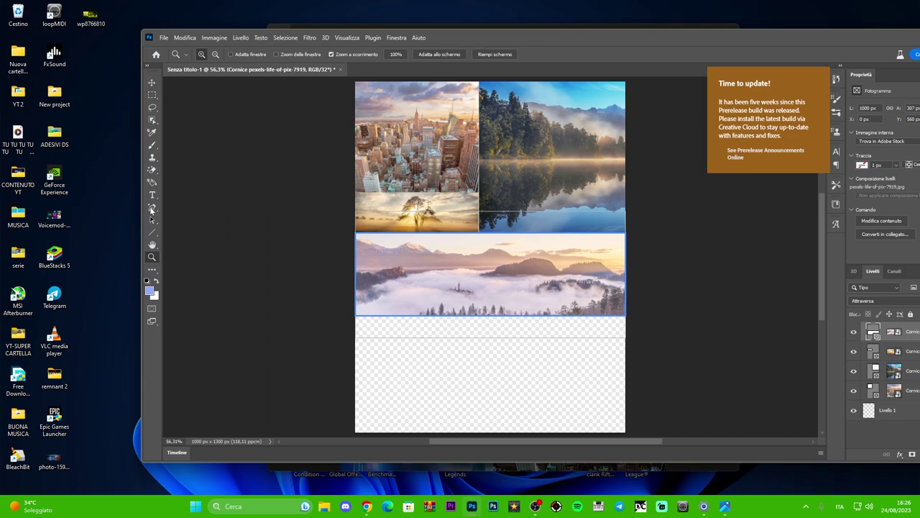
pyautogui.press('k')
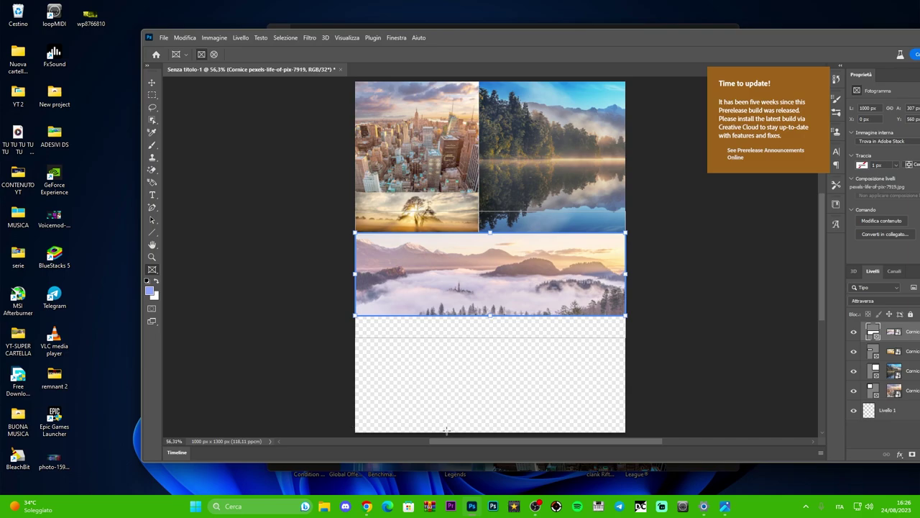
# Draw a bottom-centre frame, fill it with the wp6980783 snowy-peak photo, and reposition the image
pyautogui.moveTo(446, 431); pyautogui.dragTo(532, 315)
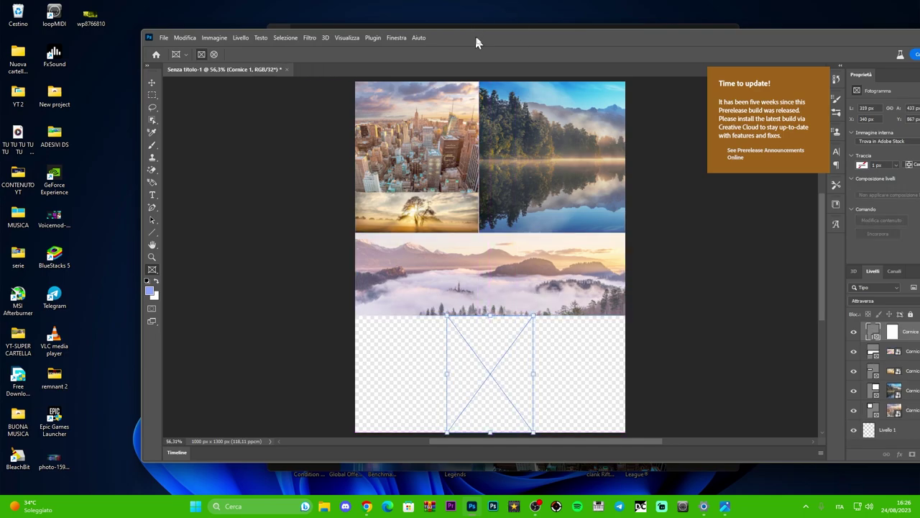
pyautogui.moveTo(474, 41); pyautogui.dragTo(586, 41)
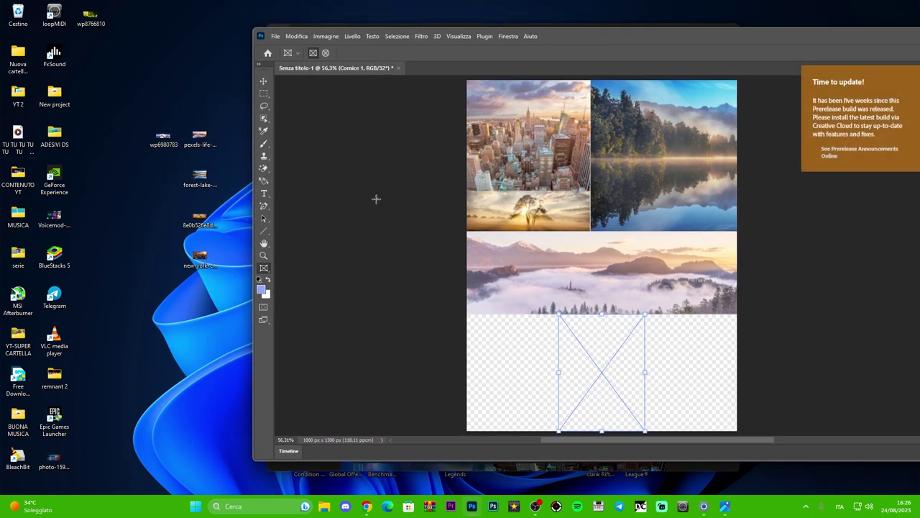
pyautogui.moveTo(163, 136); pyautogui.dragTo(557, 374)
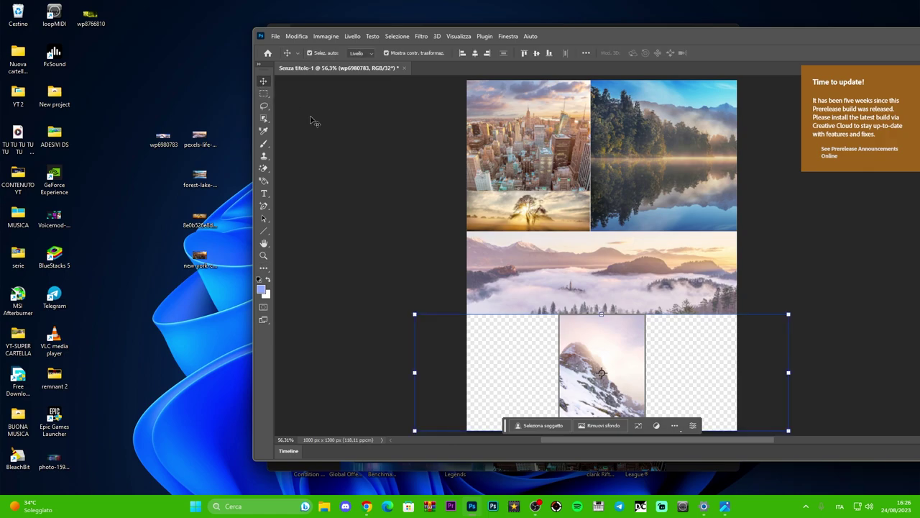
pyautogui.moveTo(608, 355); pyautogui.dragTo(653, 355)
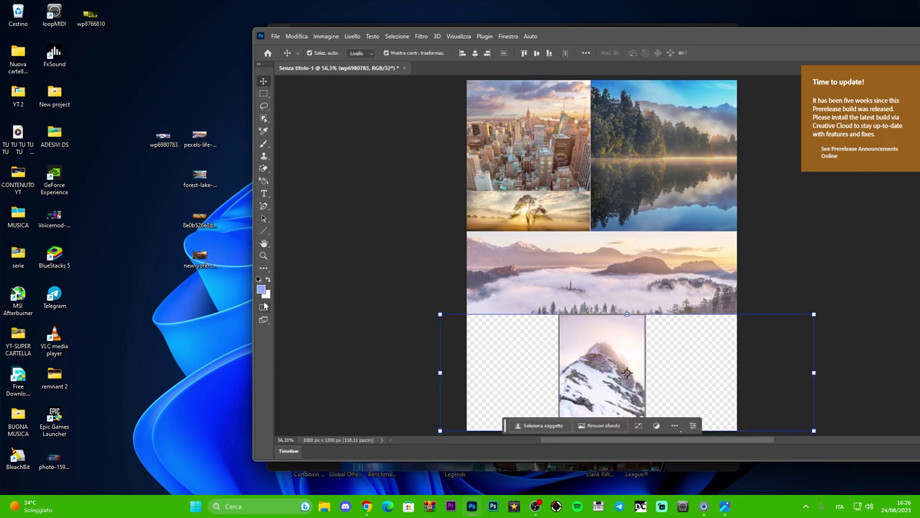
pyautogui.click(264, 268)
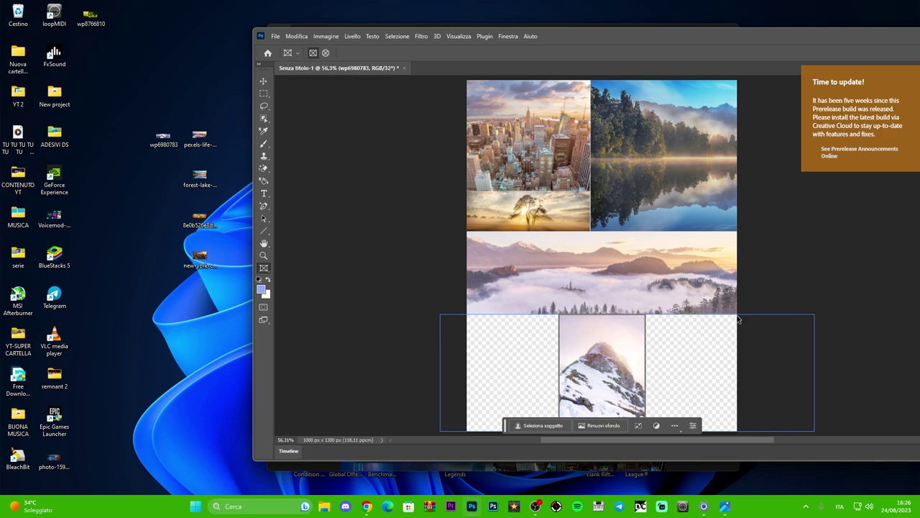
pyautogui.click(737, 318)
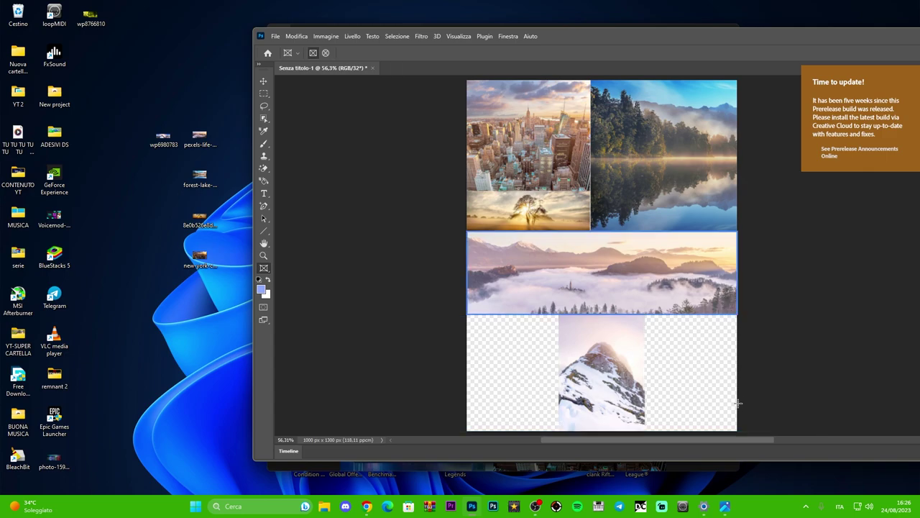
# Fill a new bottom-right frame with the photo-159 night-city image, then draw an empty bottom-left frame
pyautogui.moveTo(736, 432); pyautogui.dragTo(645, 314)
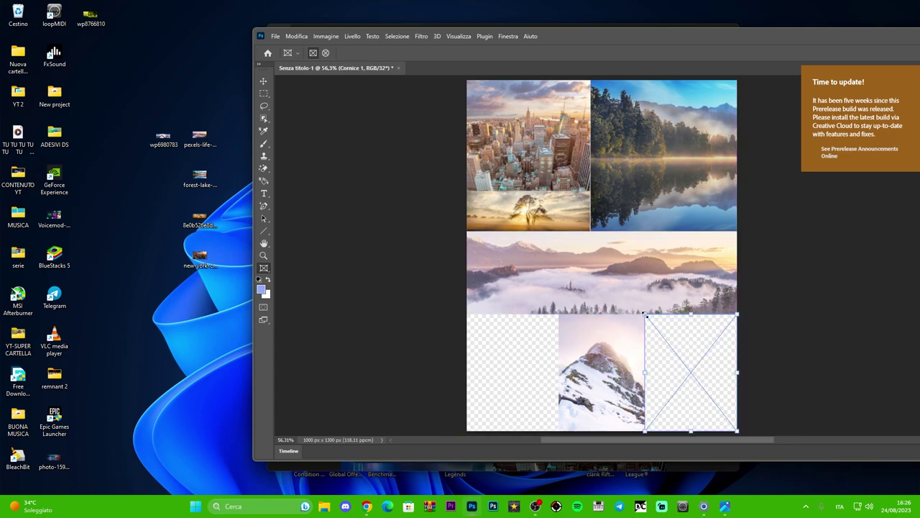
pyautogui.moveTo(54, 460); pyautogui.dragTo(667, 374)
pyautogui.click(263, 80)
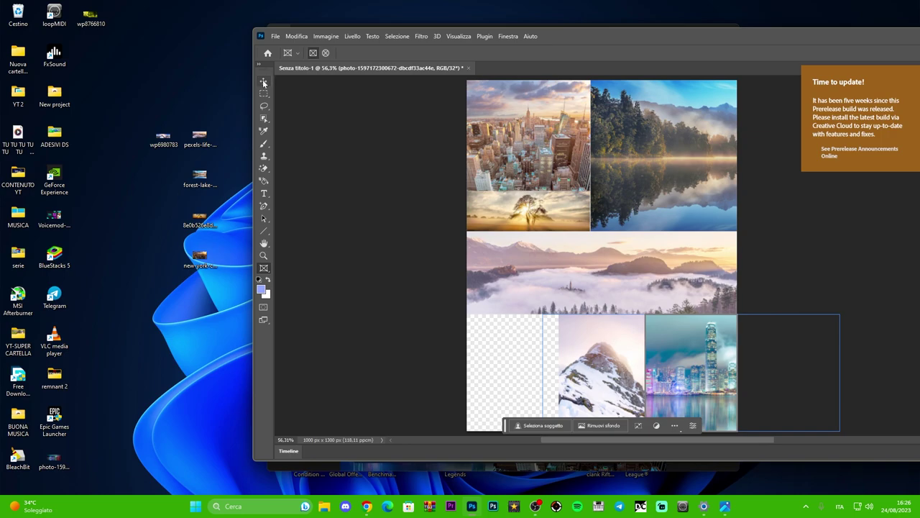
pyautogui.press('k')
pyautogui.moveTo(466, 432); pyautogui.dragTo(558, 313)
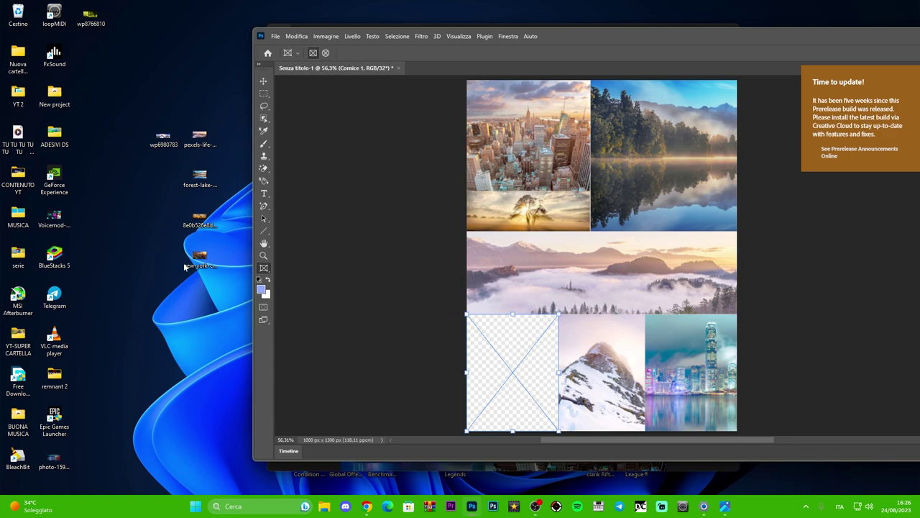
# Place the New York city photo into the bottom-left frame
pyautogui.moveTo(195, 257)
pyautogui.mouseDown()
pyautogui.moveTo(523, 287)
pyautogui.moveTo(503, 343)
pyautogui.mouseUp()
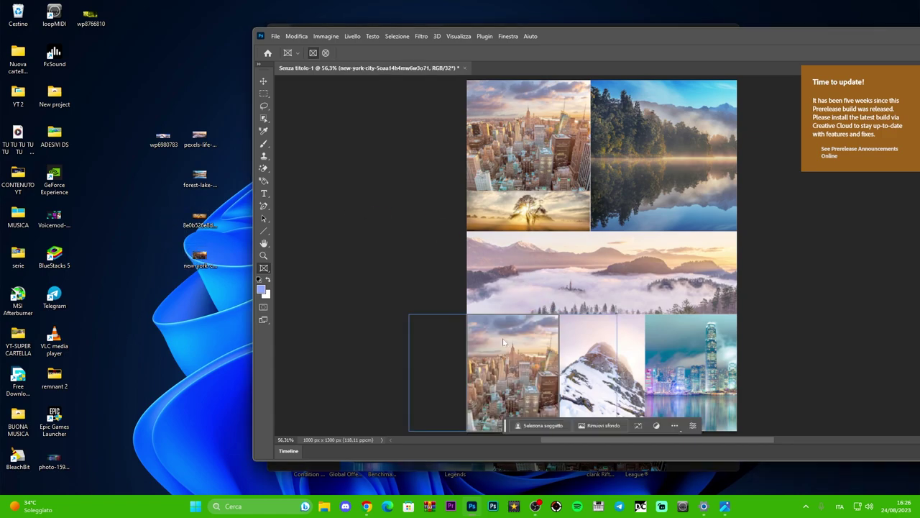
pyautogui.moveTo(657, 39); pyautogui.dragTo(557, 43)
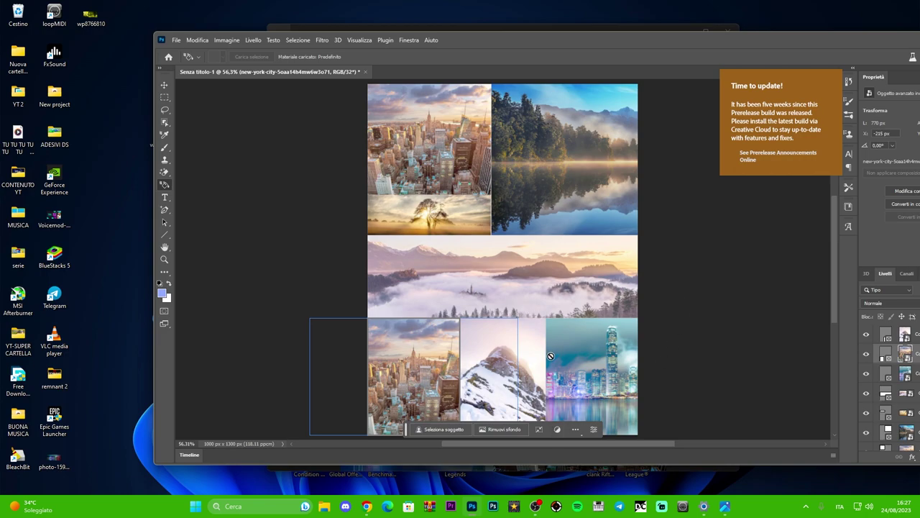
# Zoom in to 200% on the seam between the city and forest-lake photos
pyautogui.click(166, 261)
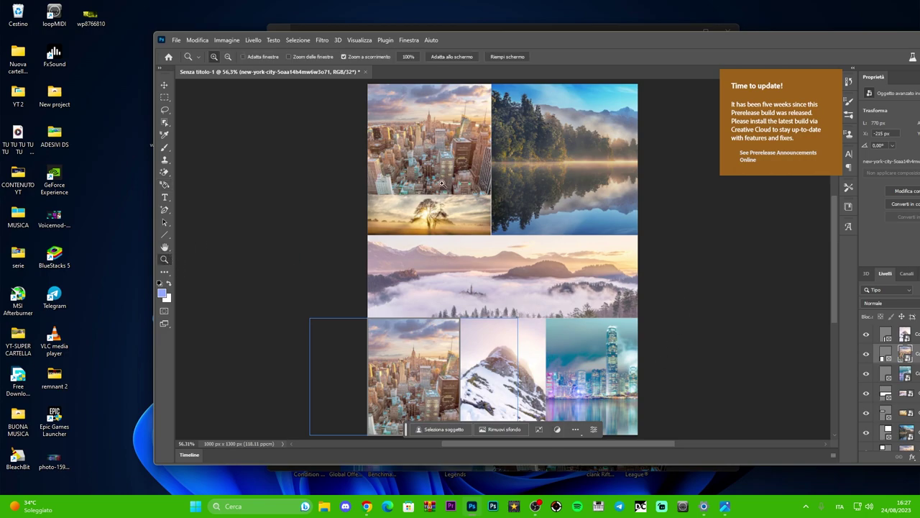
pyautogui.moveTo(442, 184); pyautogui.dragTo(488, 185)
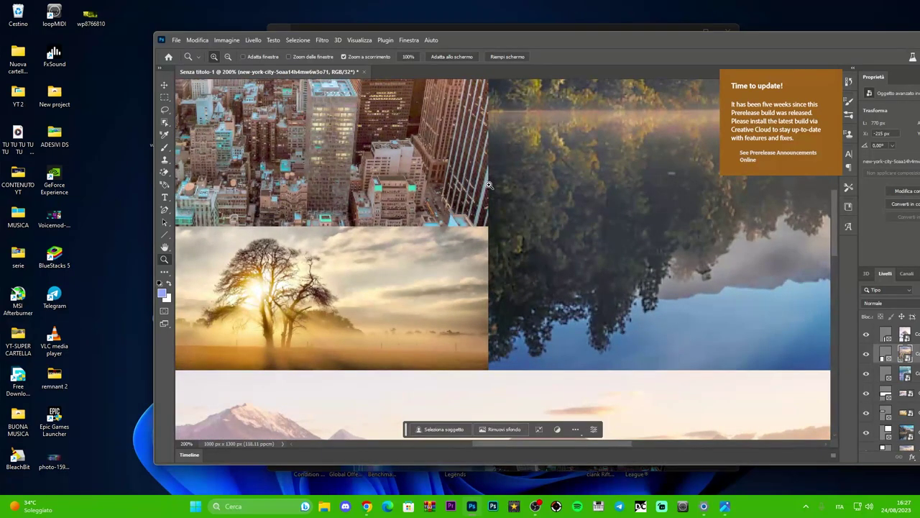
pyautogui.rightClick(489, 186)
pyautogui.click(496, 190)
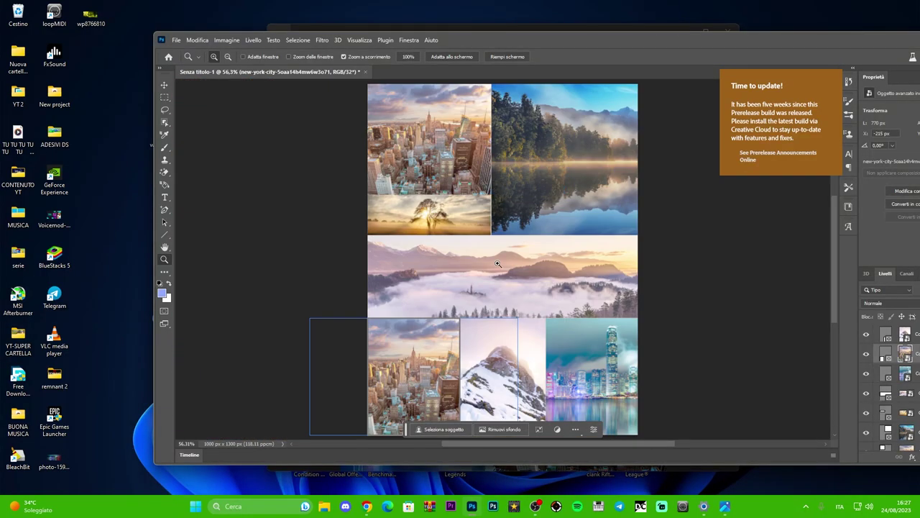
pyautogui.rightClick(494, 204)
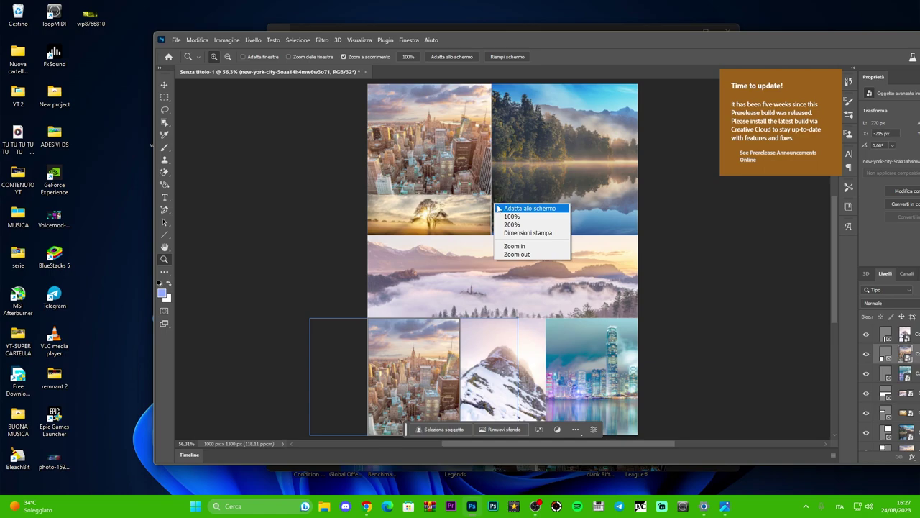
pyautogui.click(497, 208)
pyautogui.rightClick(493, 202)
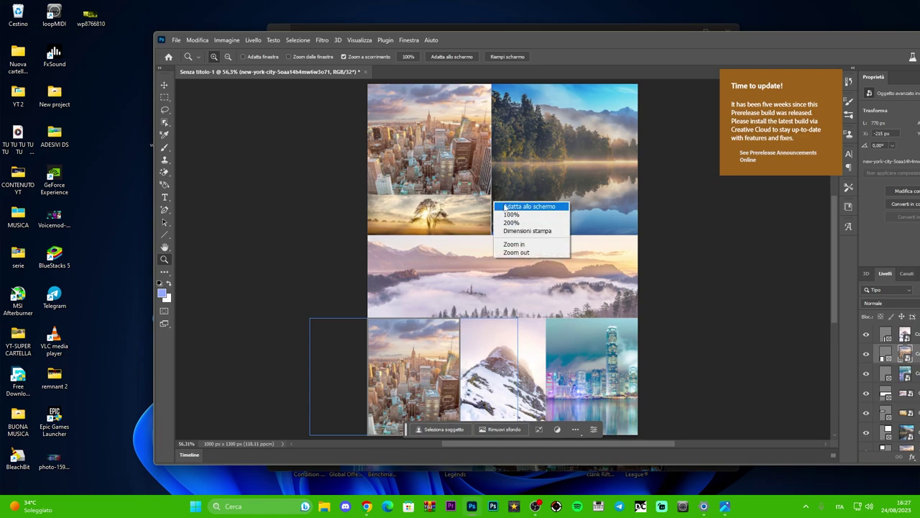
pyautogui.click(511, 222)
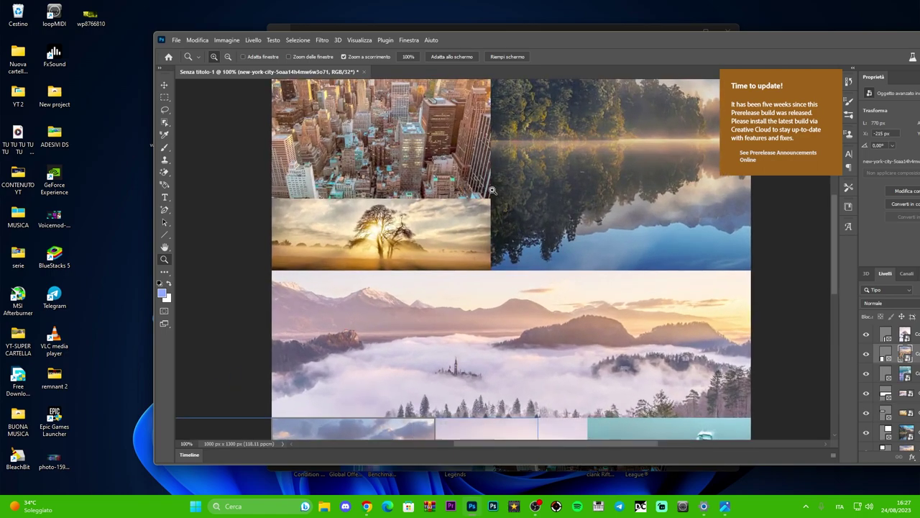
pyautogui.scroll(2, 489, 209)
pyautogui.scroll(1, 479, 229)
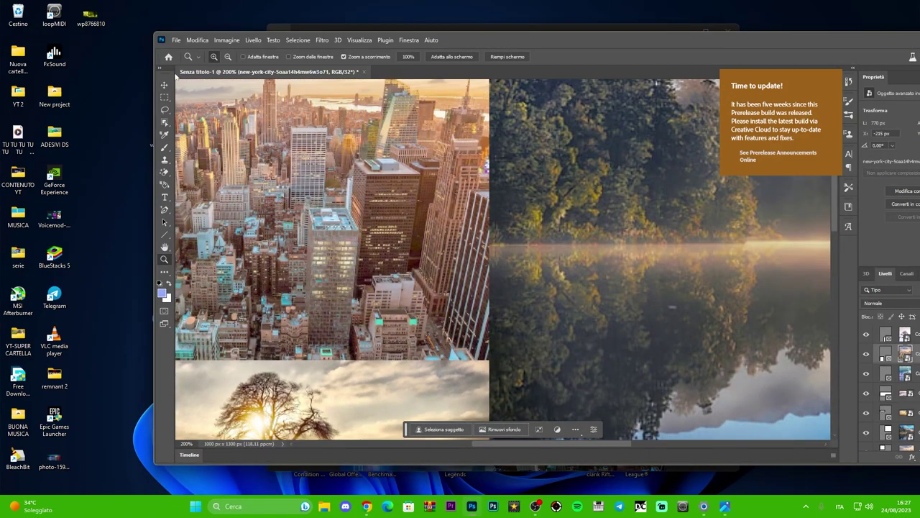
# Stretch the forest-lake photo's left edge with Free Transform to close the gap with the city photo
pyautogui.click(164, 86)
pyautogui.click(521, 231)
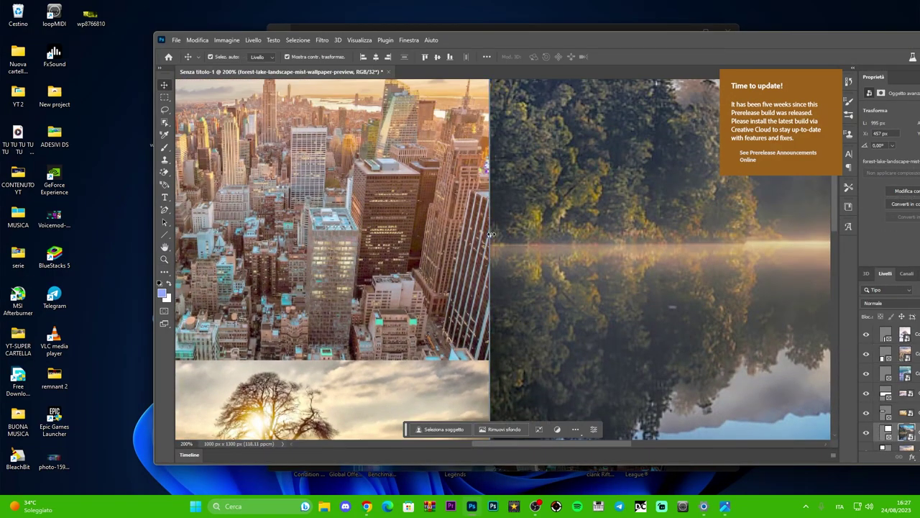
pyautogui.click(491, 234)
pyautogui.click(470, 201)
pyautogui.moveTo(491, 234)
pyautogui.mouseDown()
pyautogui.moveTo(498, 238)
pyautogui.moveTo(489, 238)
pyautogui.moveTo(483, 267)
pyautogui.moveTo(495, 257)
pyautogui.mouseUp()
pyautogui.click(165, 223)
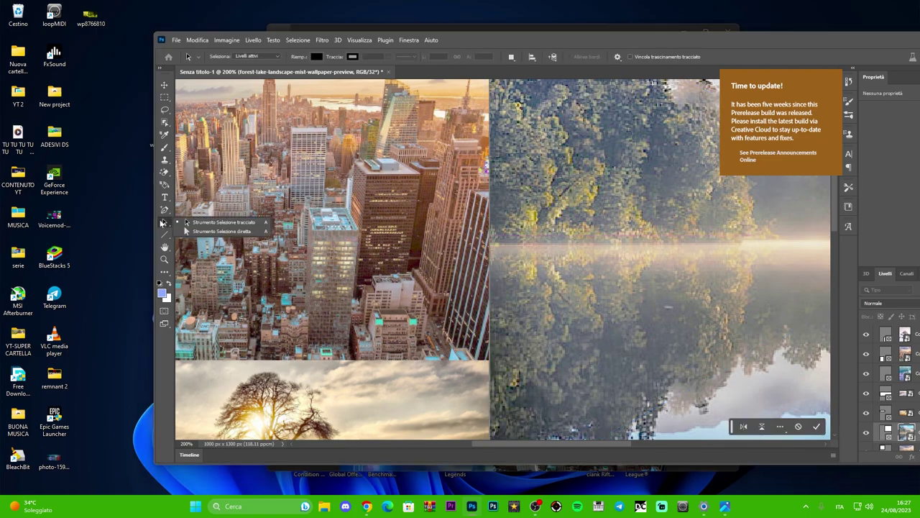
# Fit the whole collage back on screen
pyautogui.click(165, 259)
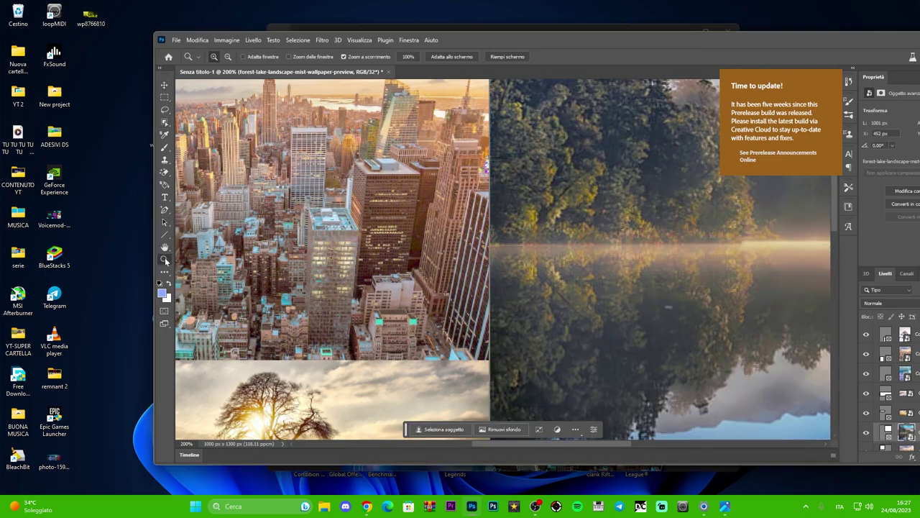
pyautogui.rightClick(296, 278)
pyautogui.click(307, 280)
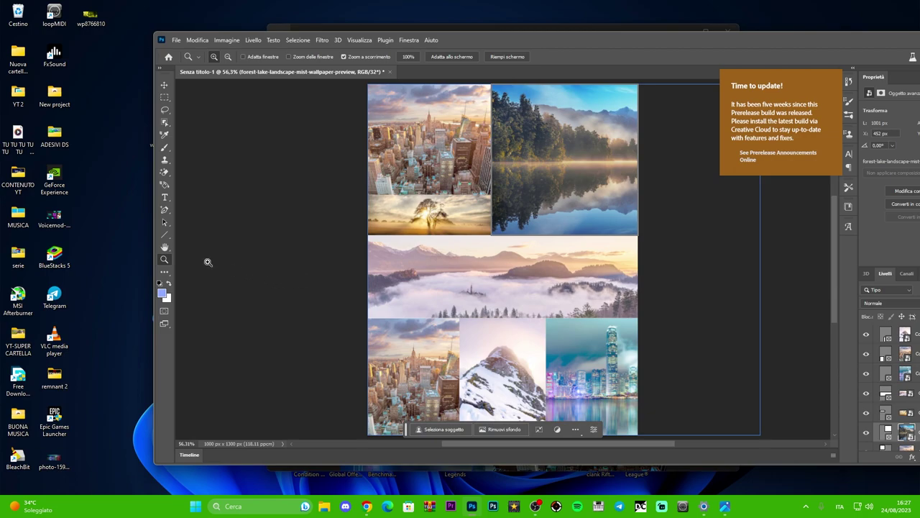
pyautogui.click(165, 223)
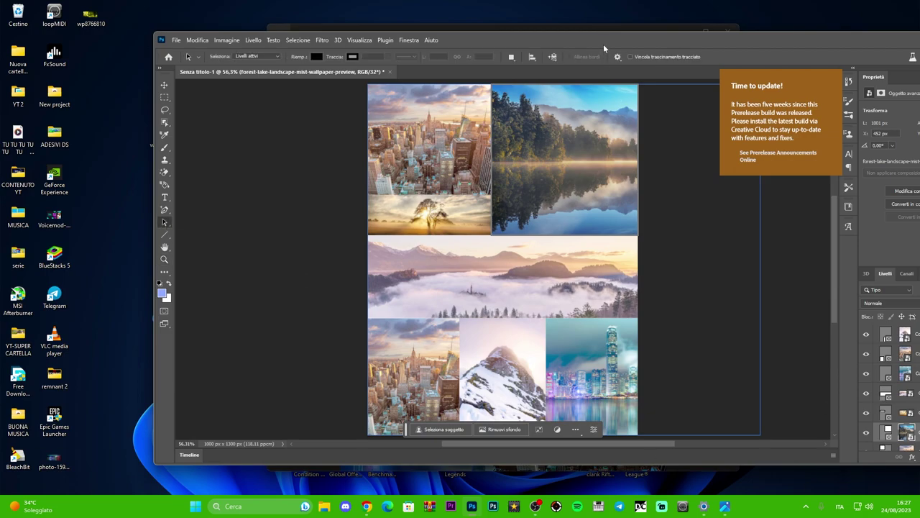
pyautogui.moveTo(604, 46); pyautogui.dragTo(578, 46)
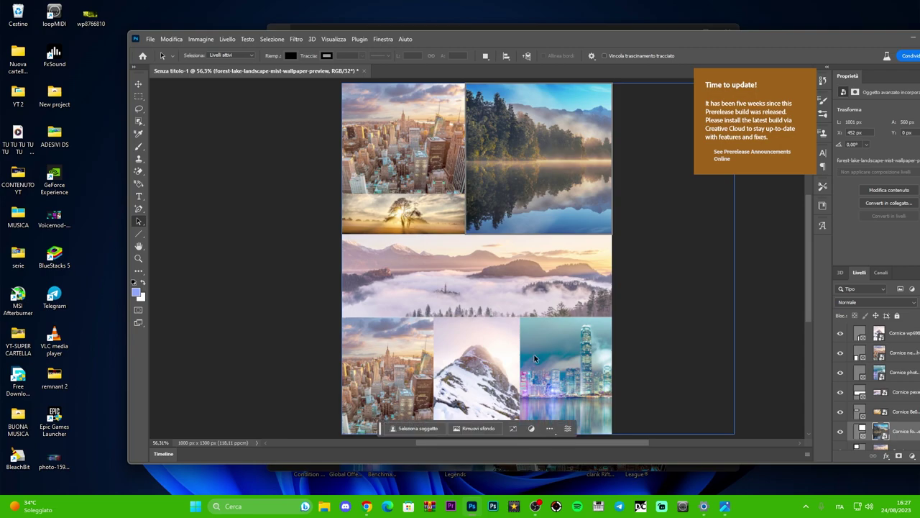
# Raise the night-city photo's contrast to 89 with Brightness/Contrast
pyautogui.click(139, 83)
pyautogui.click(568, 367)
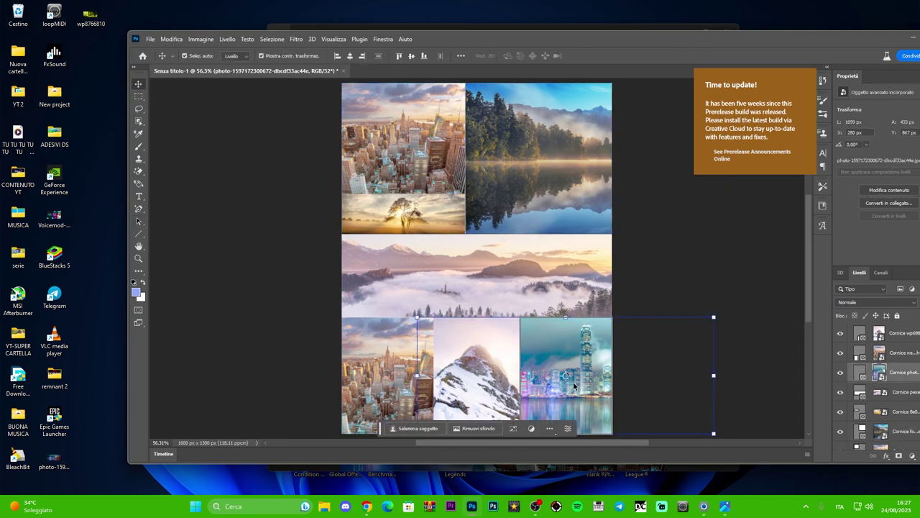
pyautogui.click(200, 39)
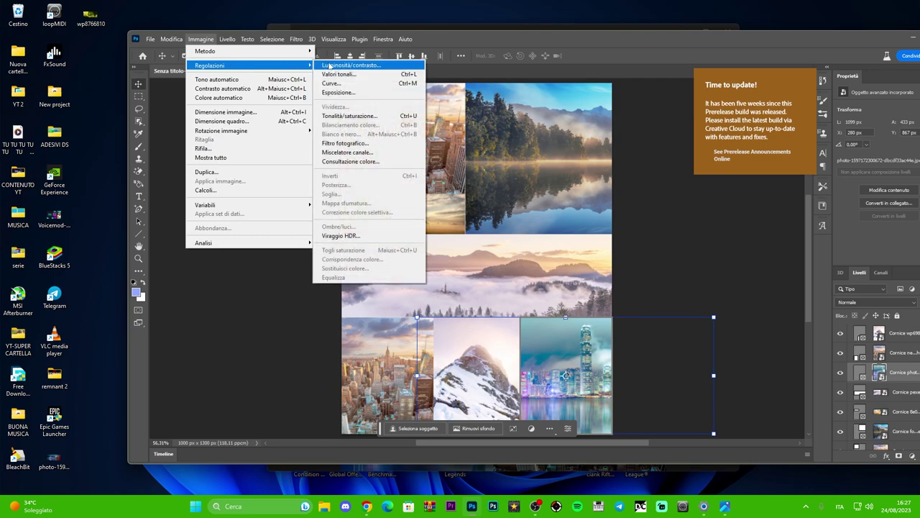
pyautogui.click(349, 65)
pyautogui.moveTo(250, 176); pyautogui.dragTo(292, 175)
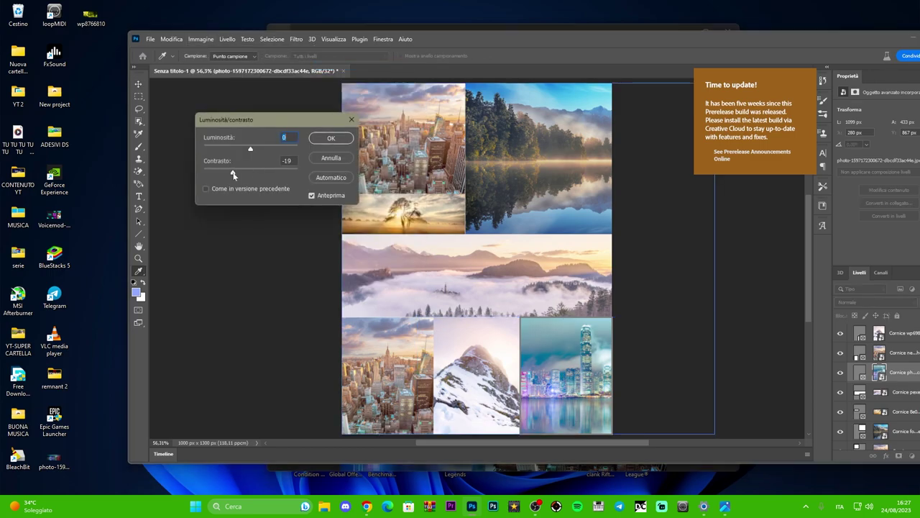
pyautogui.click(323, 138)
# Boost the night-city photo's saturation by +17 with Hue/Saturation
pyautogui.click(201, 39)
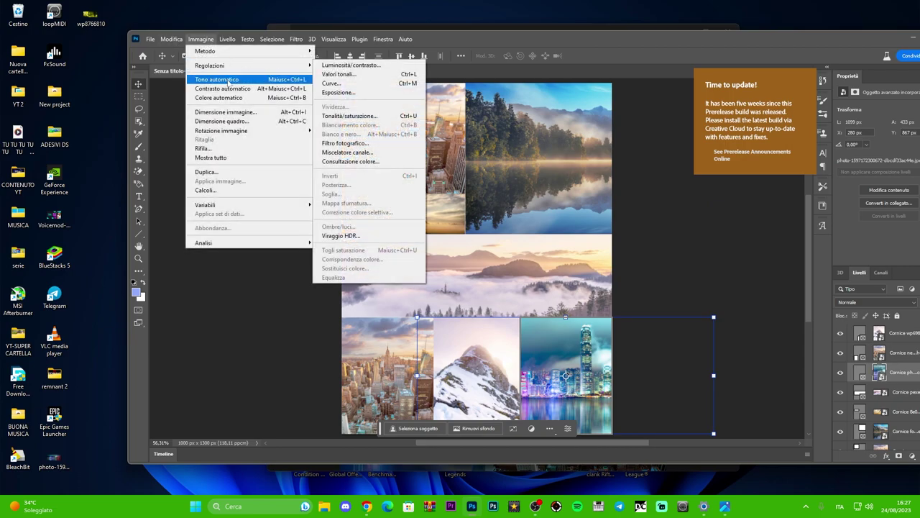
pyautogui.moveTo(209, 66)
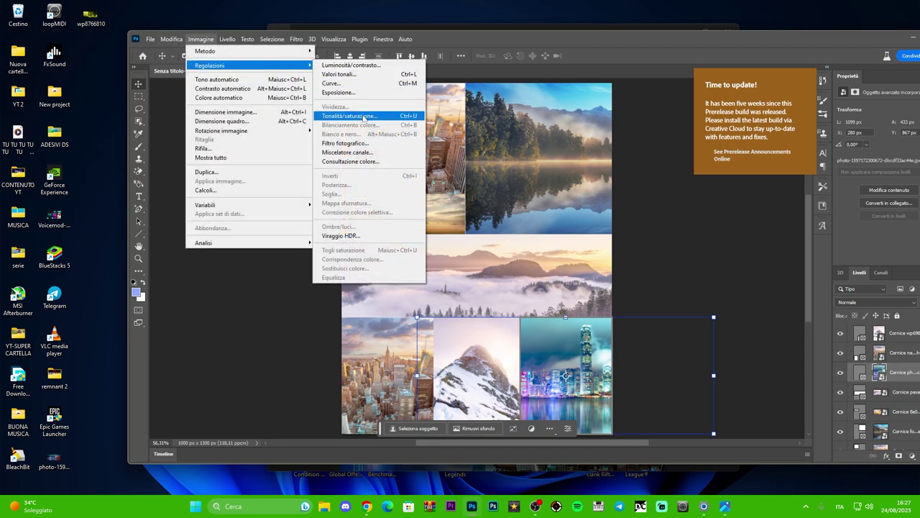
pyautogui.click(349, 115)
pyautogui.moveTo(434, 188); pyautogui.dragTo(445, 192)
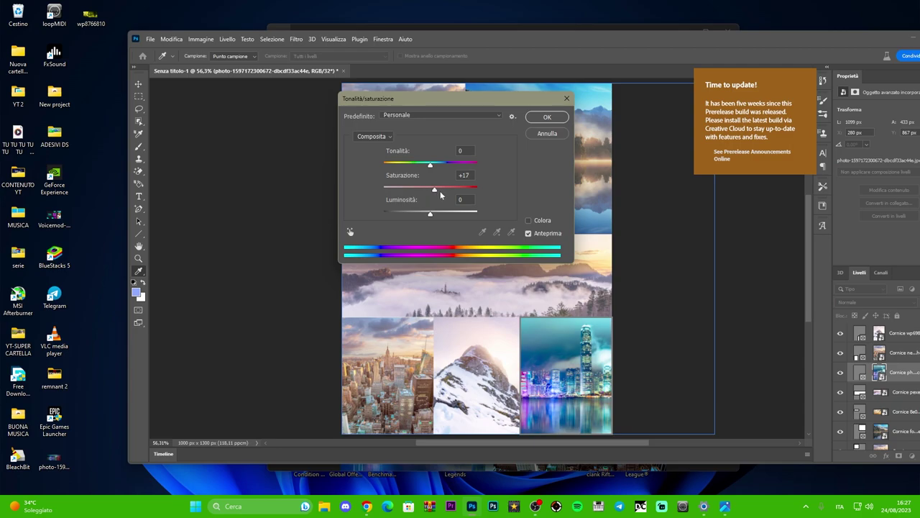
pyautogui.click(531, 118)
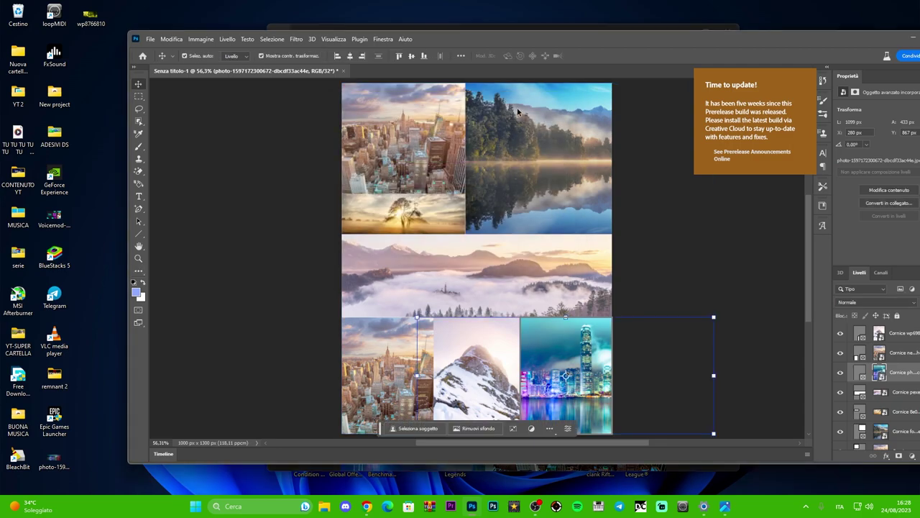
pyautogui.click(139, 171)
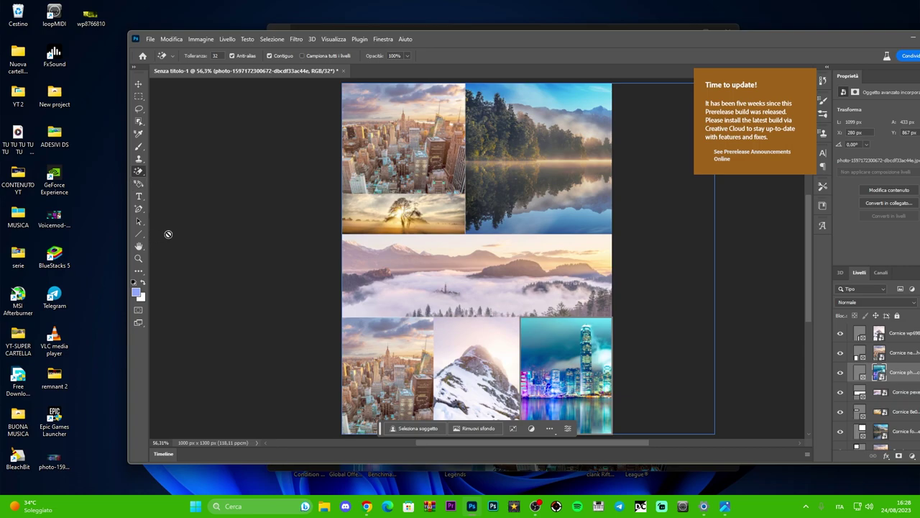
# Export the collage as a quality-7 JPG named Senza titolo-1 to the Desktop
pyautogui.click(150, 39)
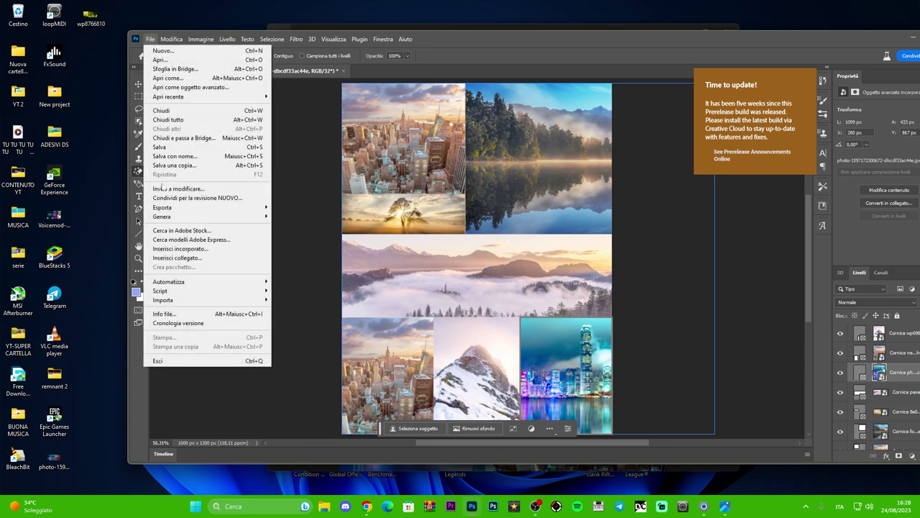
pyautogui.moveTo(163, 207)
pyautogui.click(326, 216)
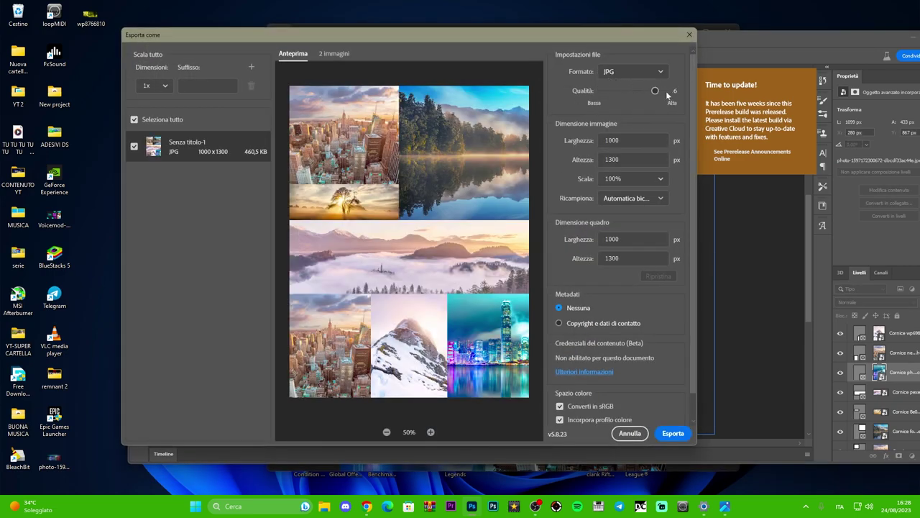
pyautogui.click(666, 92)
pyautogui.click(671, 434)
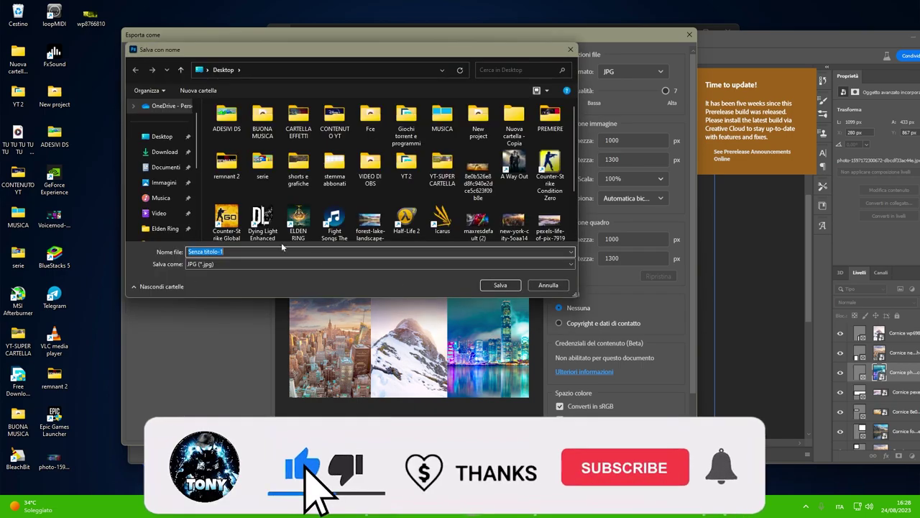
pyautogui.click(500, 284)
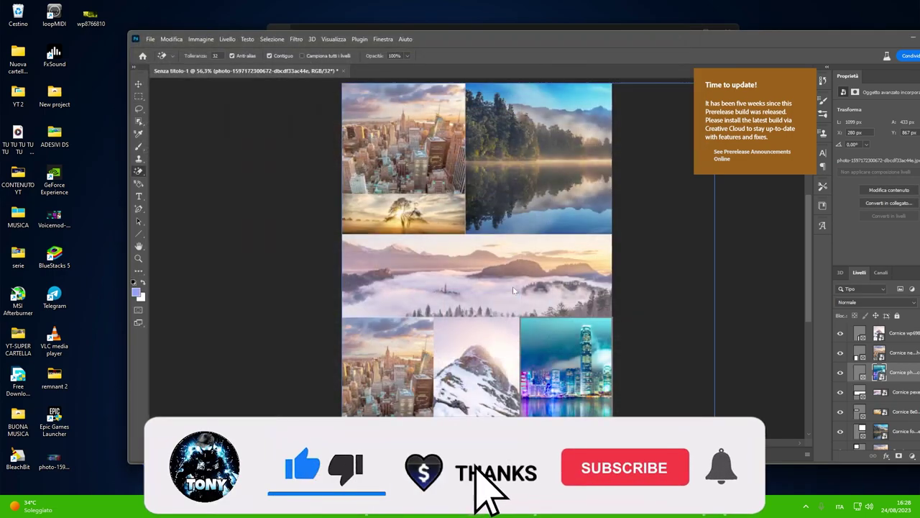
# Open the exported Senza titolo-1.jpg from the desktop in Windows Photos
pyautogui.doubleClick(90, 54)
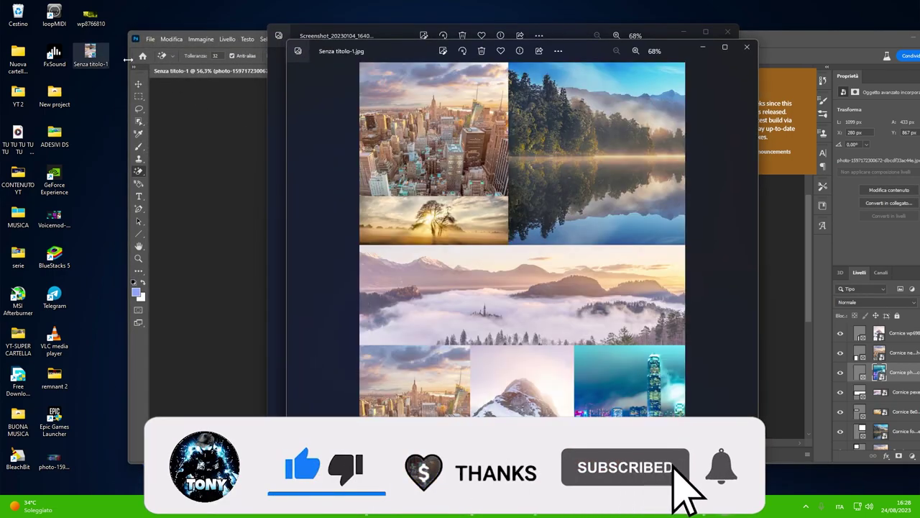